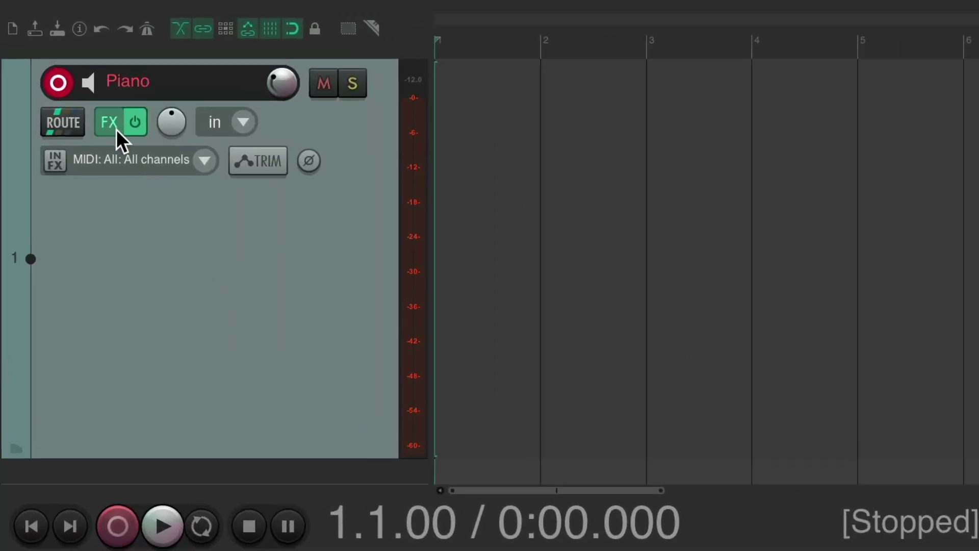
Step: Open the Piano track's FX quick menu so Numa Player is offered
right_click(117, 130)
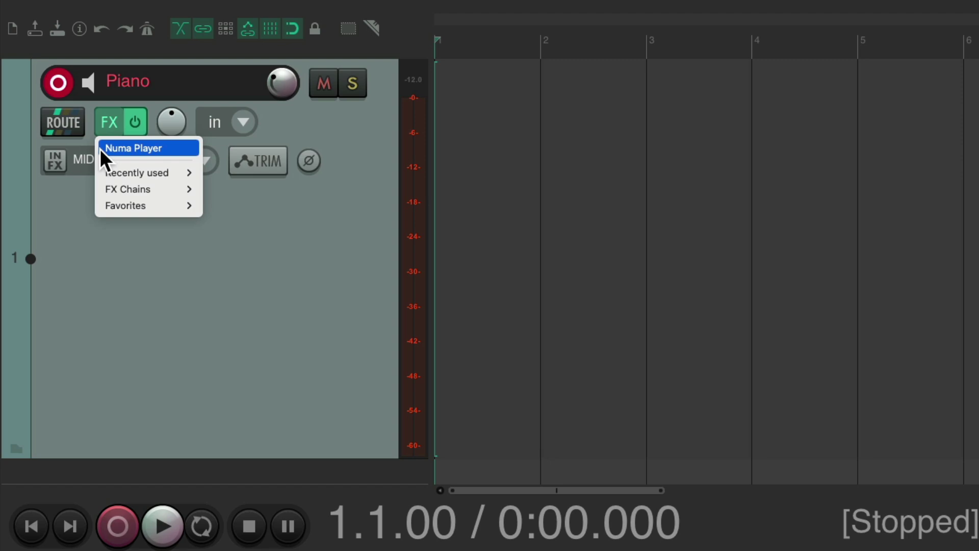
Step: Load Numa Player on the Piano track and play test notes on the virtual MIDI keyboard
click(99, 148)
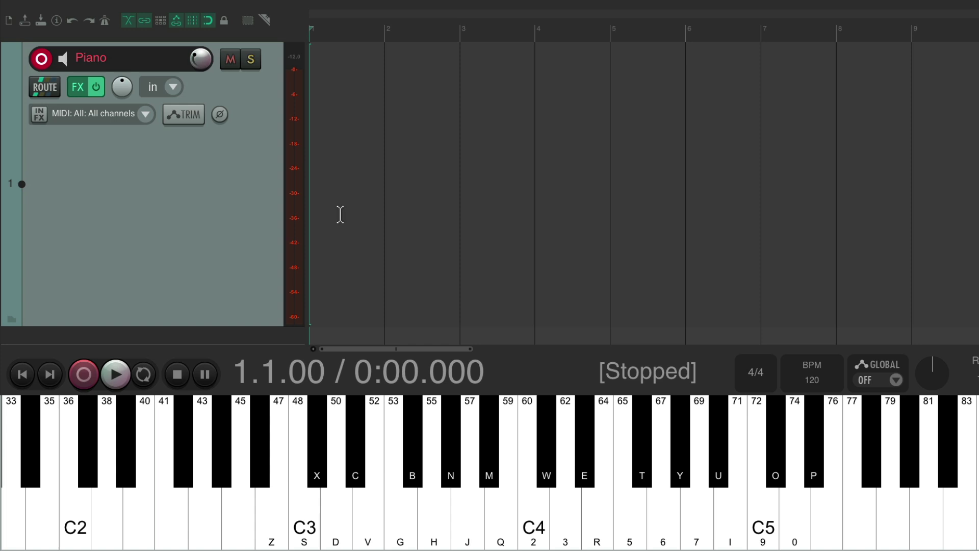
key(h)
key(2)
key(r)
key(3)
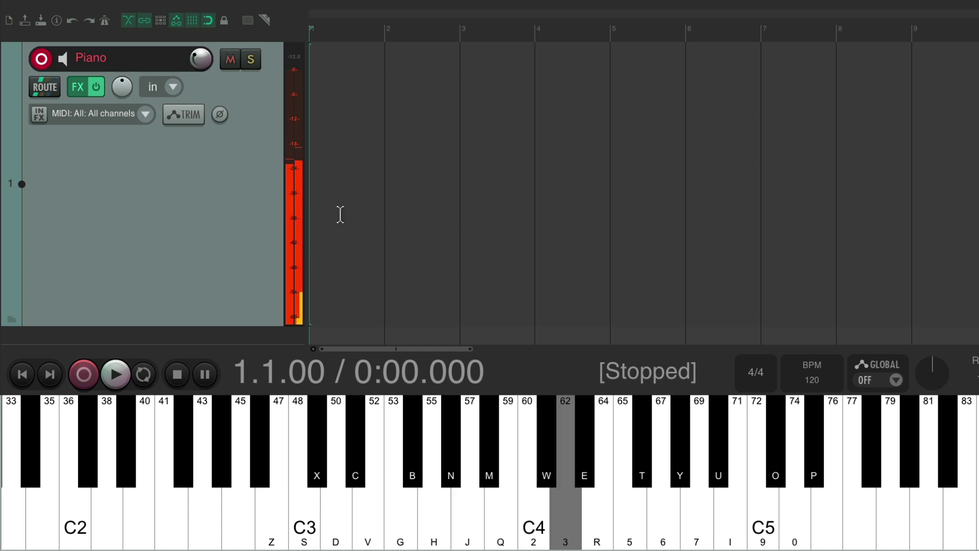
key(6)
key(i)
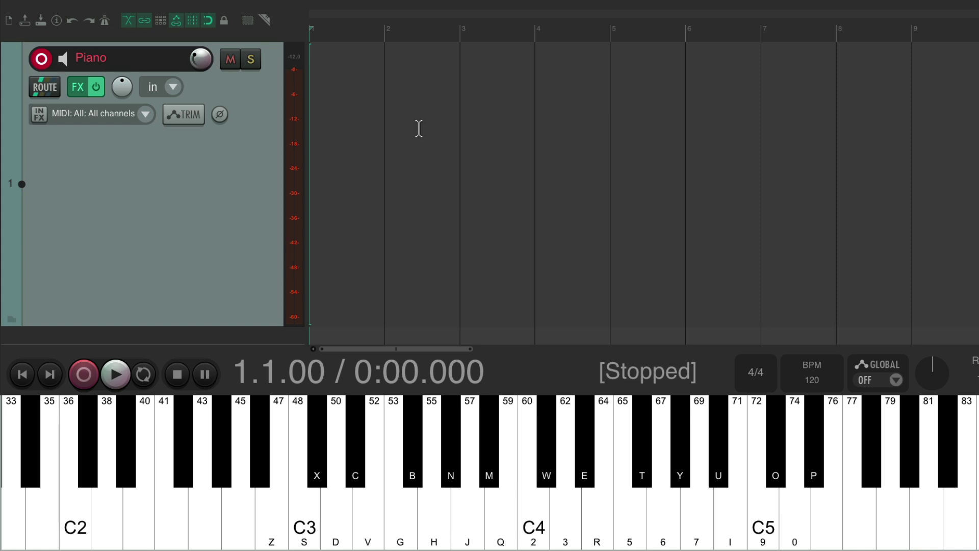
Step: Start recording and play the opening chord and second chord on the virtual keyboard
key(ctrl+r)
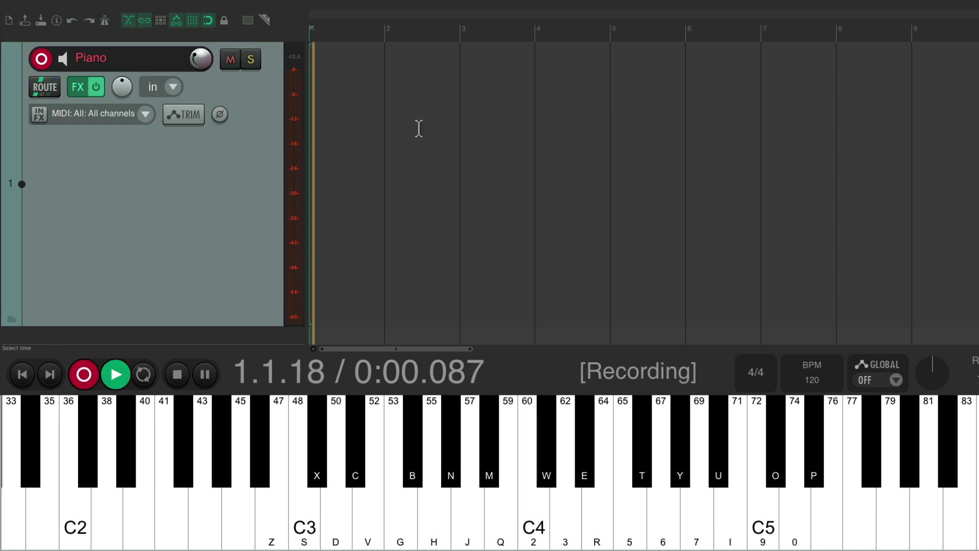
key(h)
key(3)
key(6)
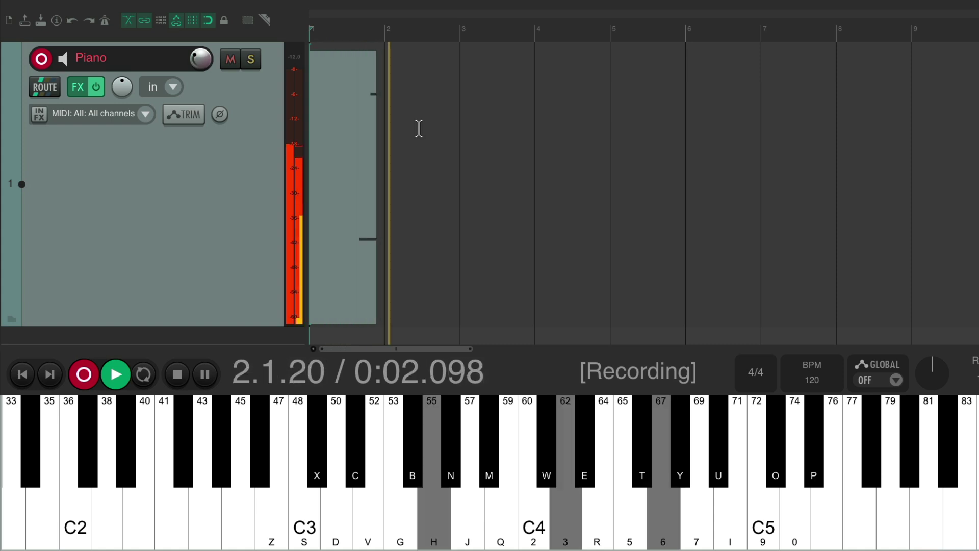
key(0)
key(3)
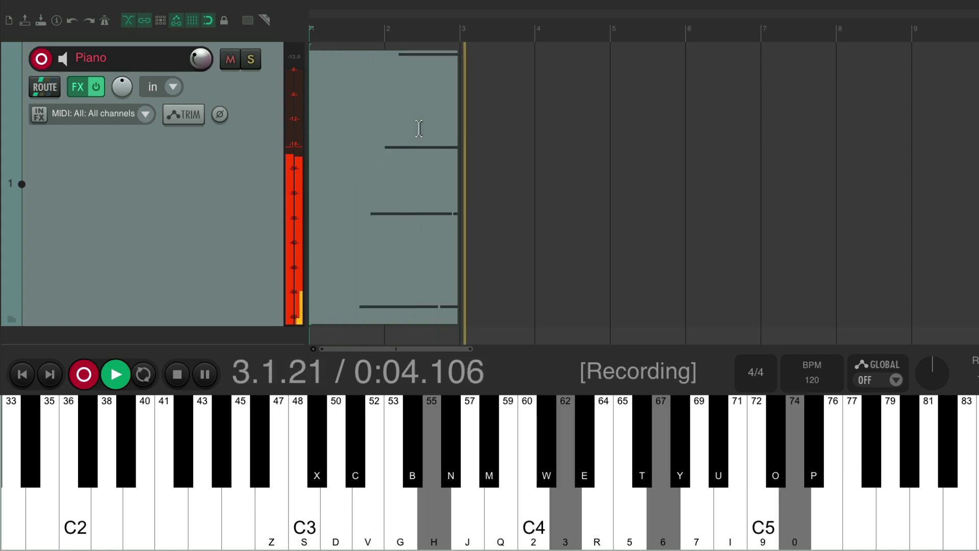
key(v)
key(q)
key(r)
key(i)
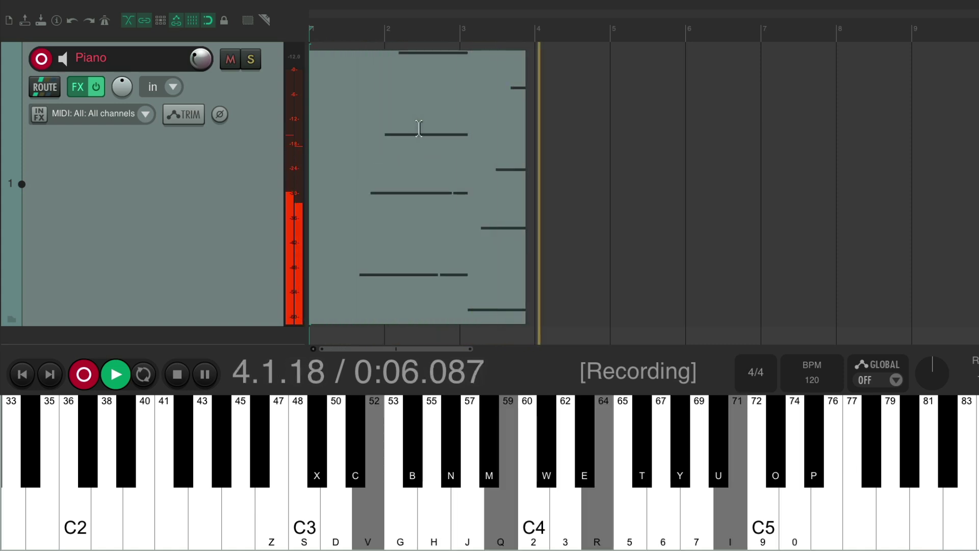
Step: Play the third chord with melody notes, the next chord and closing notes, then stop recording
key(s)
key(2)
key(r)
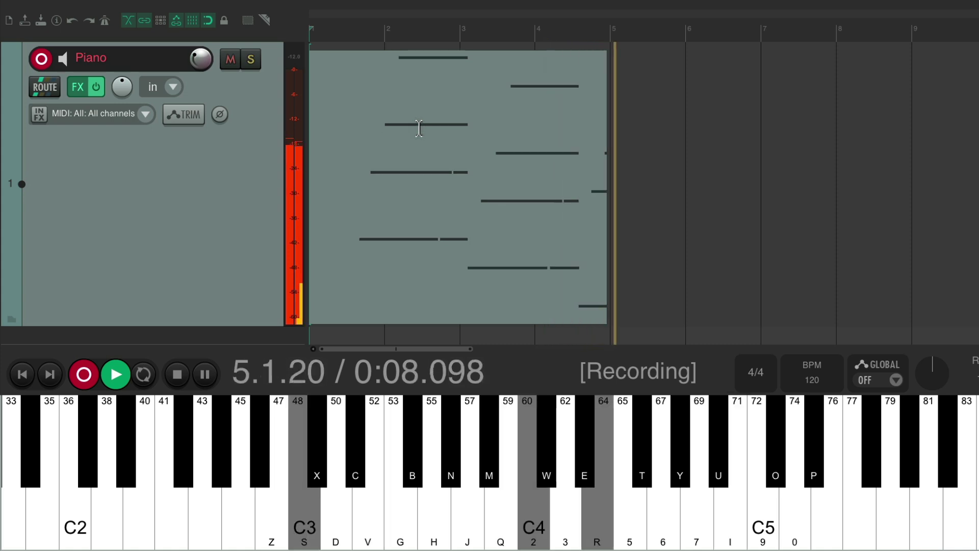
key(i)
key(6)
key(d)
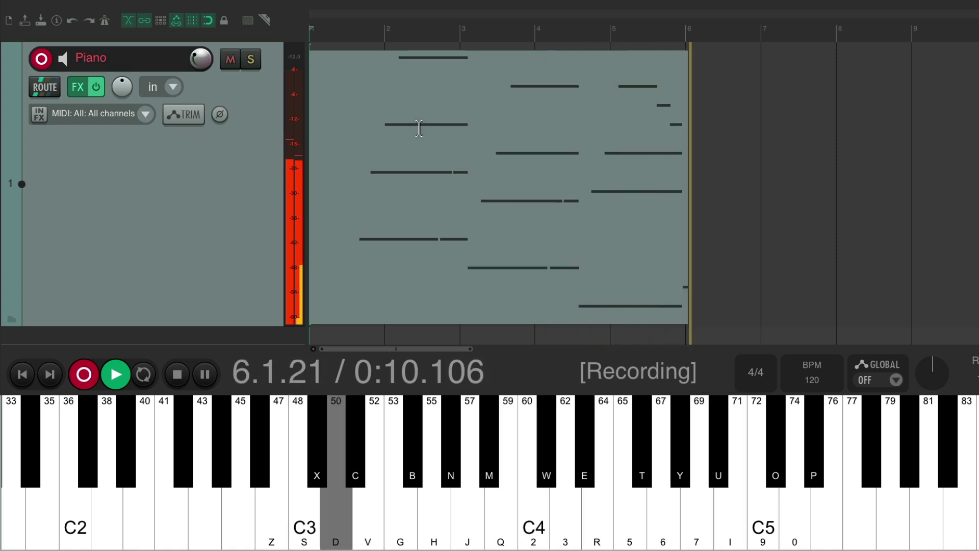
key(j)
key(3)
key(6)
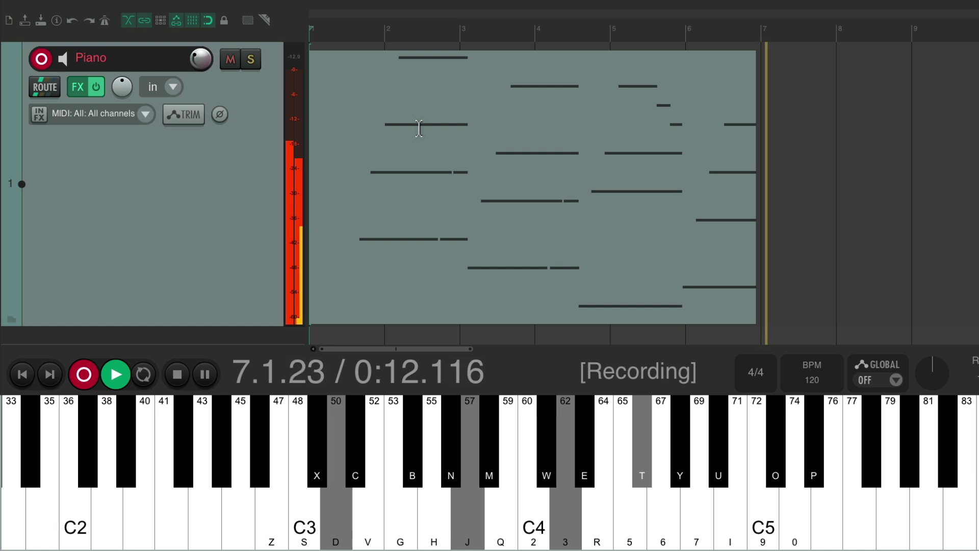
key(6)
key(h)
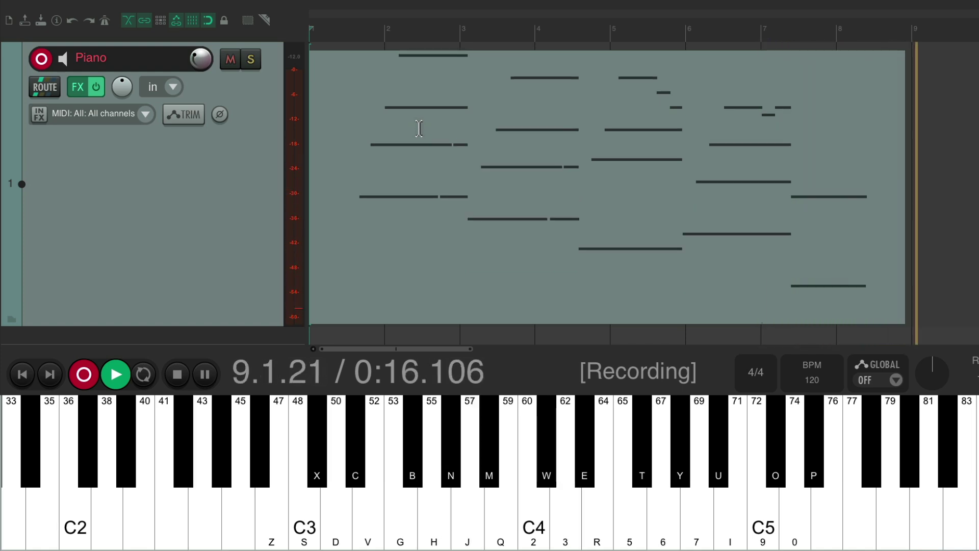
key(space)
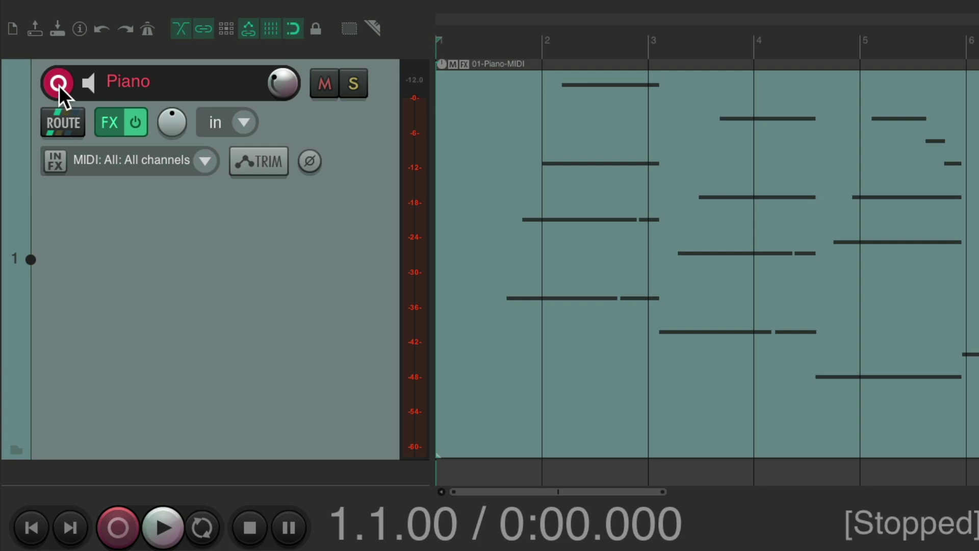
Step: Disarm the Piano track, trim the empty lead-in off 01-Piano-MIDI and move it to bar 1
click(60, 85)
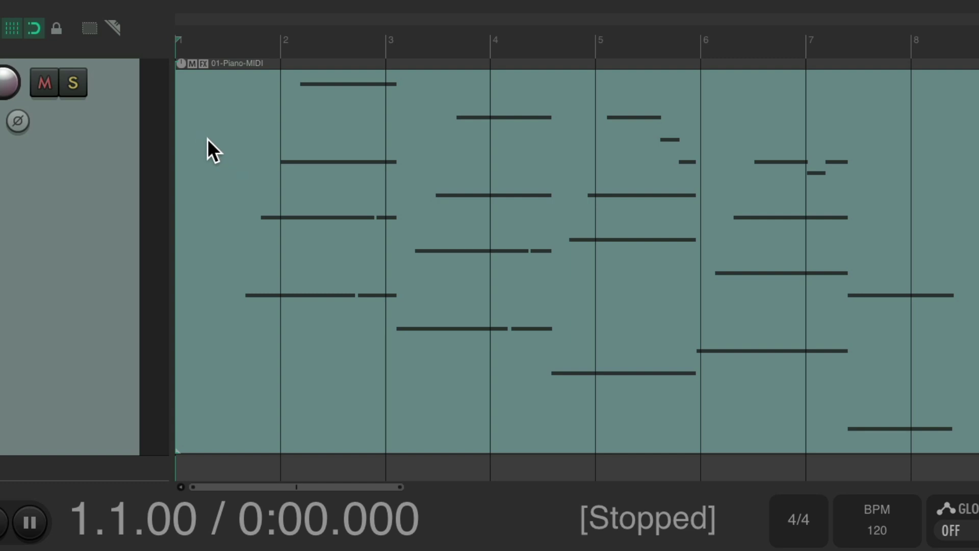
drag(183, 161, 236, 169)
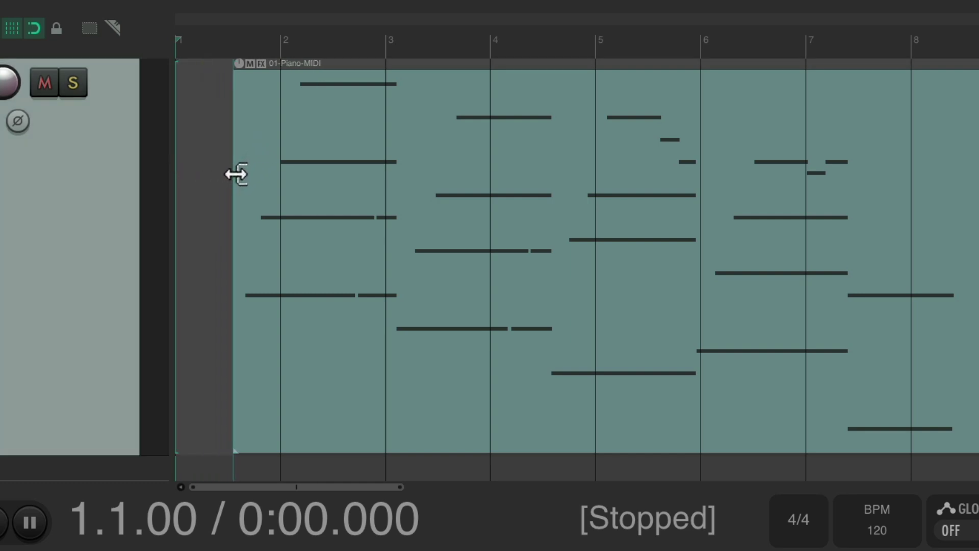
drag(367, 153, 286, 134)
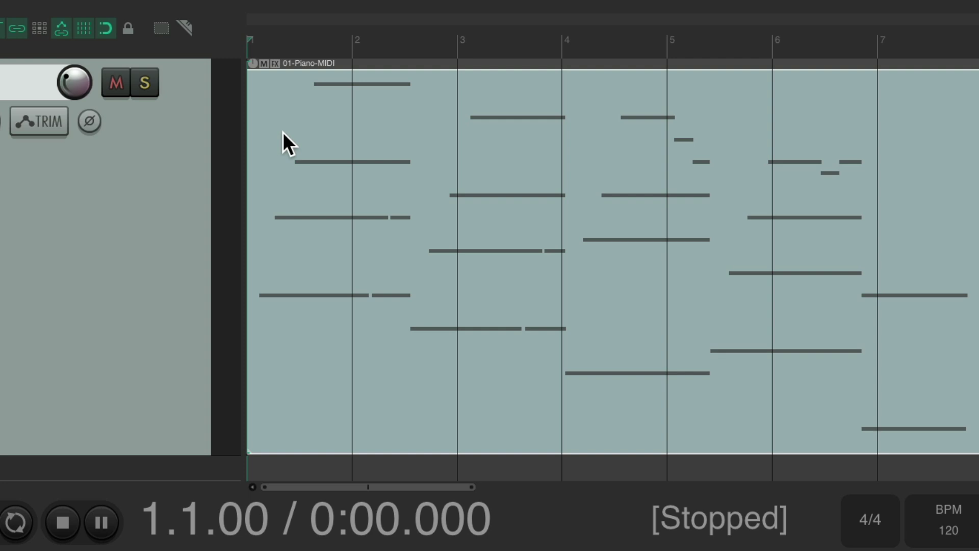
key(Escape)
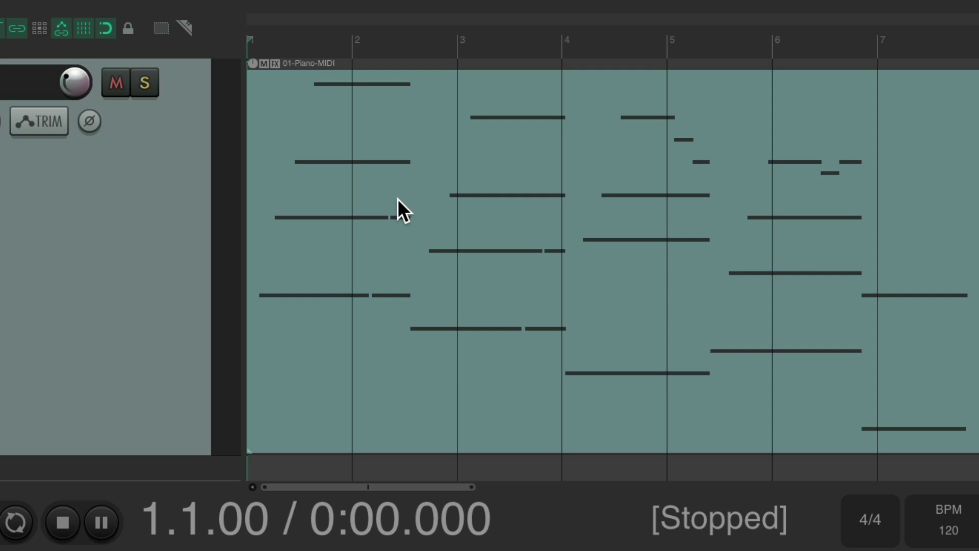
Step: In the MIDI editor, cut all notes, paste them at the item start, and play back to check
double_click(399, 115)
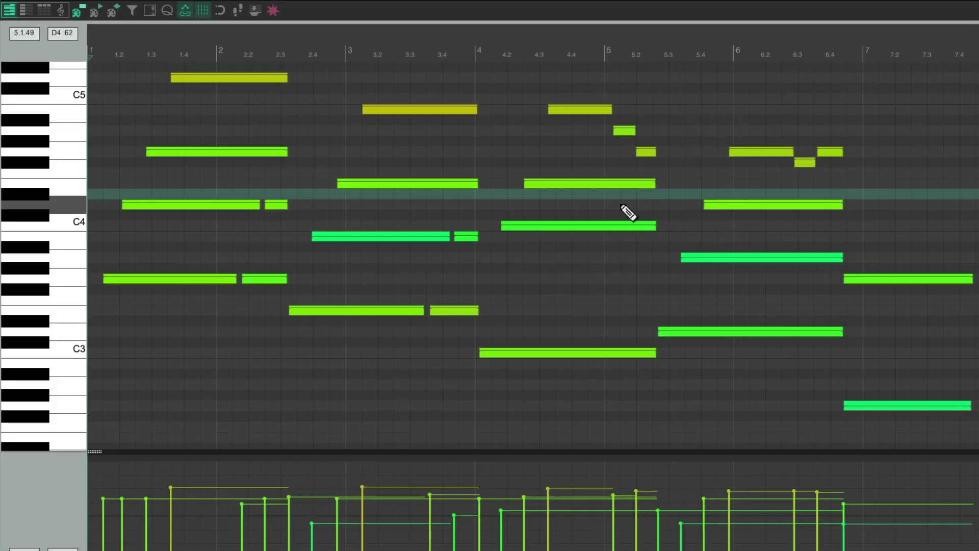
key(ctrl+a)
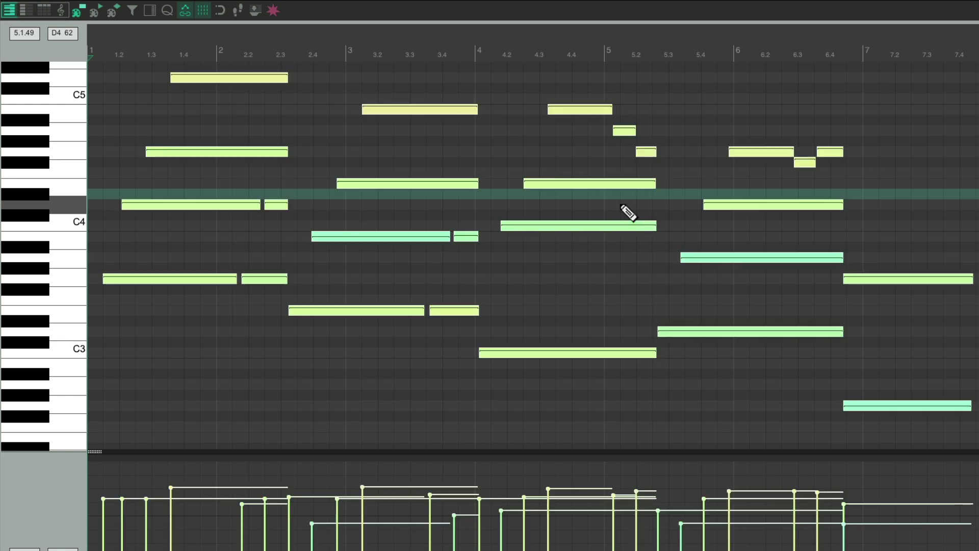
key(Delete)
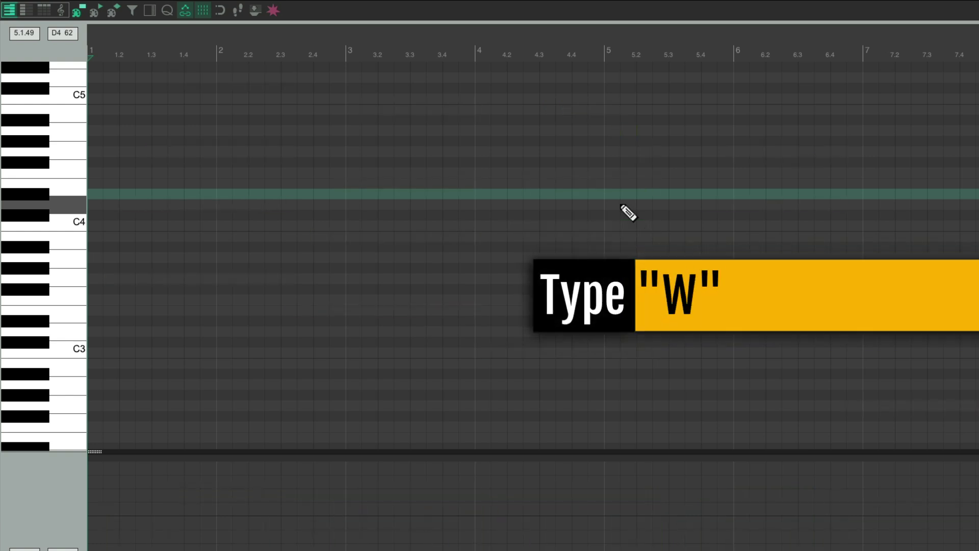
key(ctrl+v)
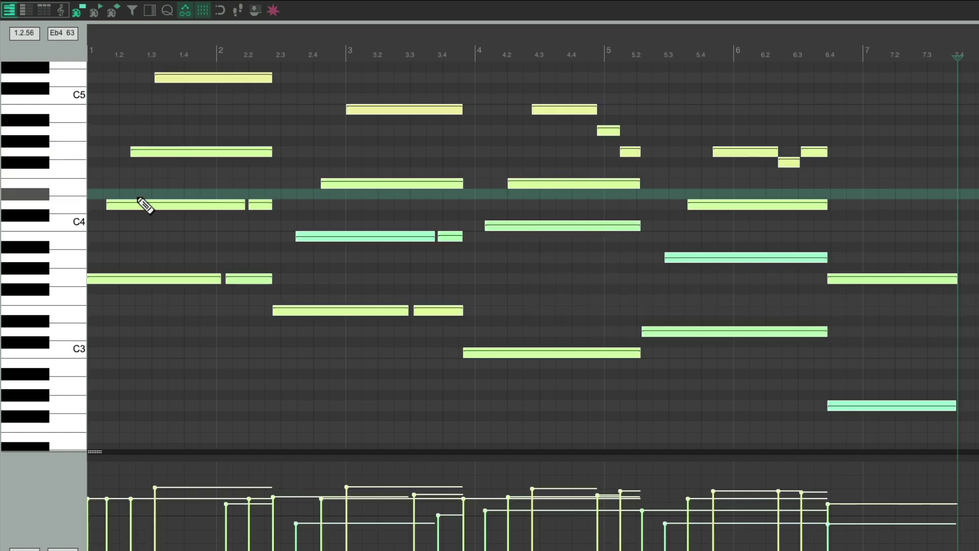
key(w)
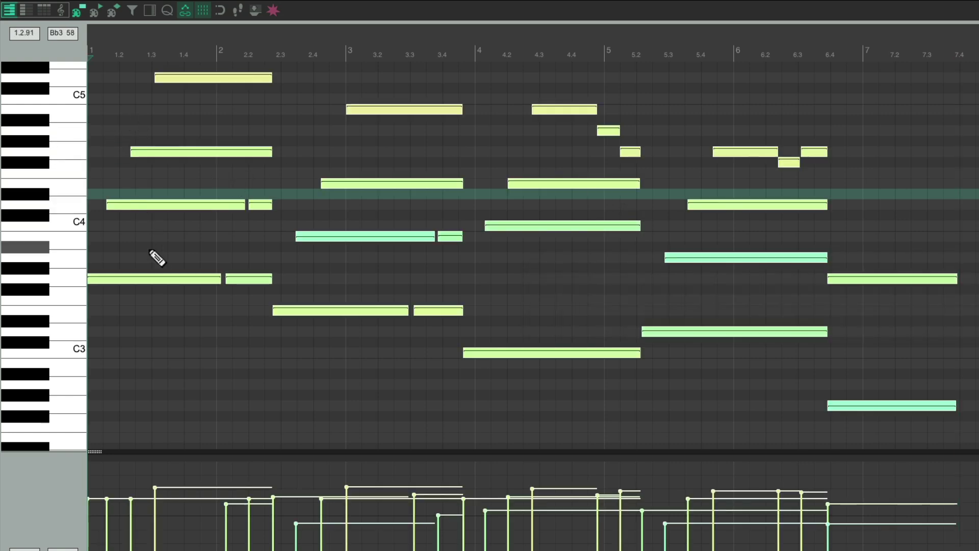
key(space)
key(space)
key(Escape)
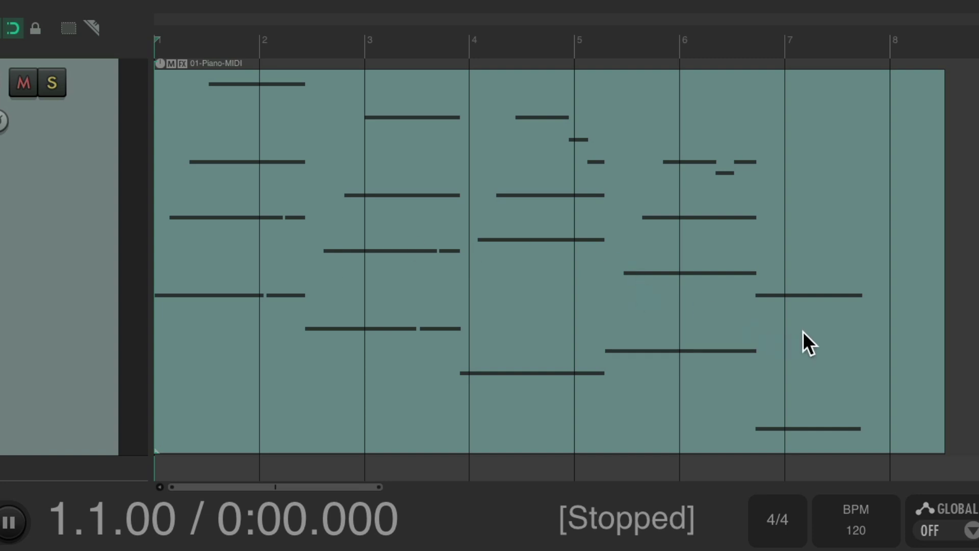
click(620, 41)
key(space)
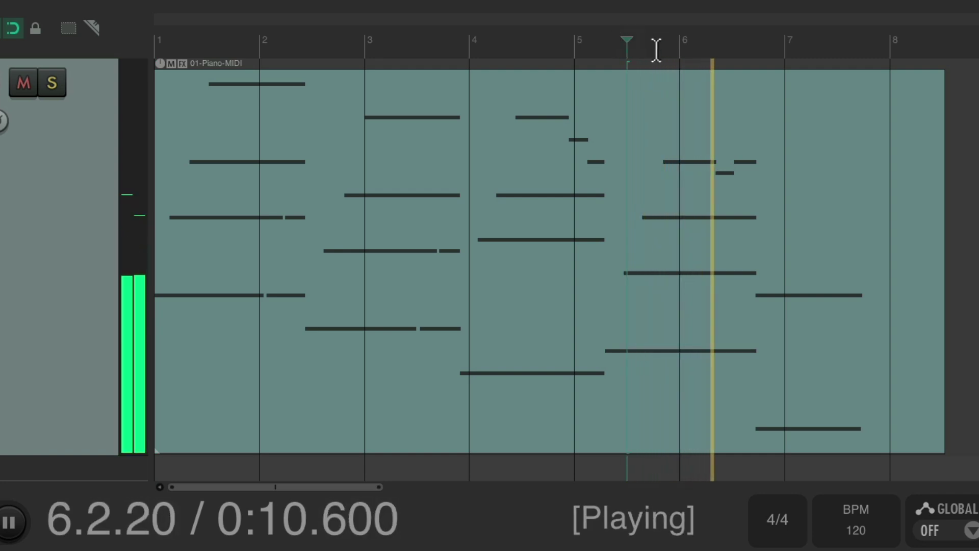
key(space)
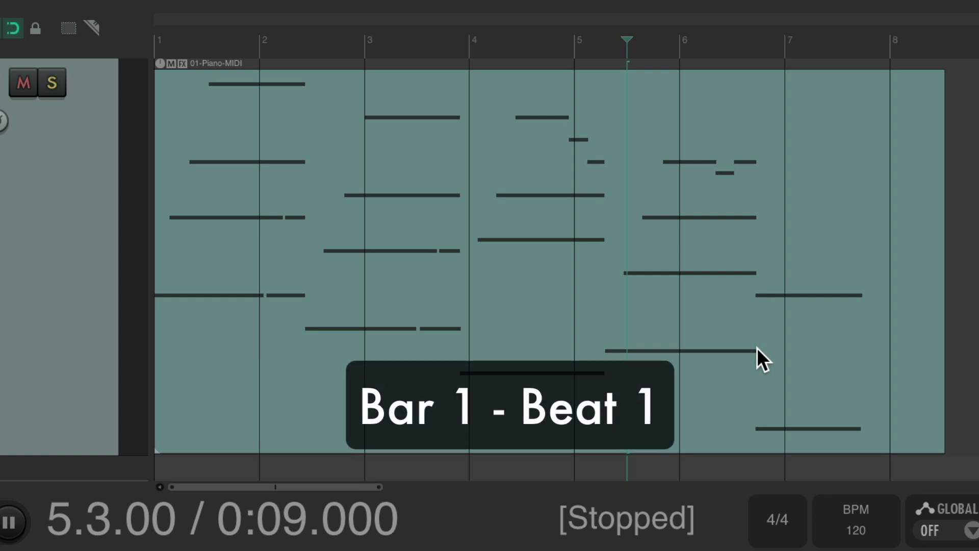
key(Home)
key(space)
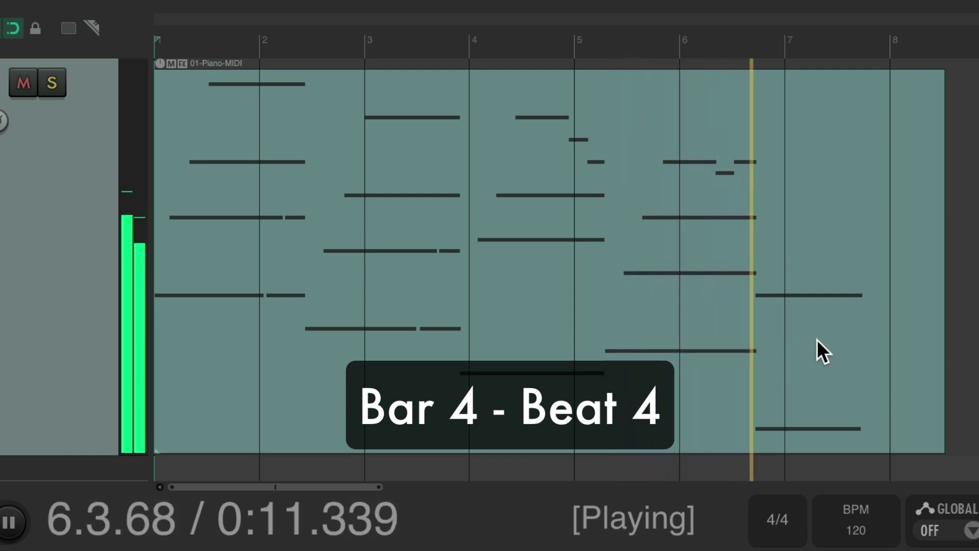
key(space)
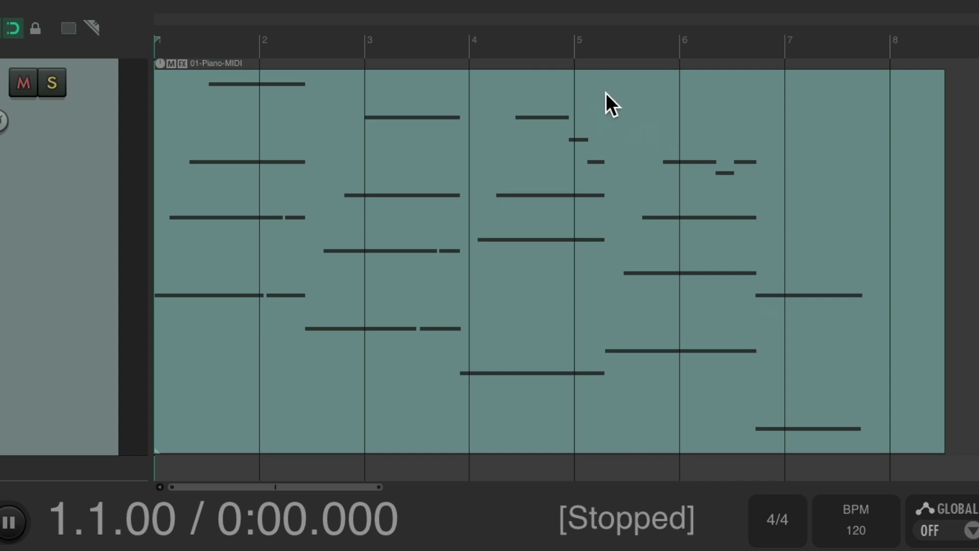
click(575, 40)
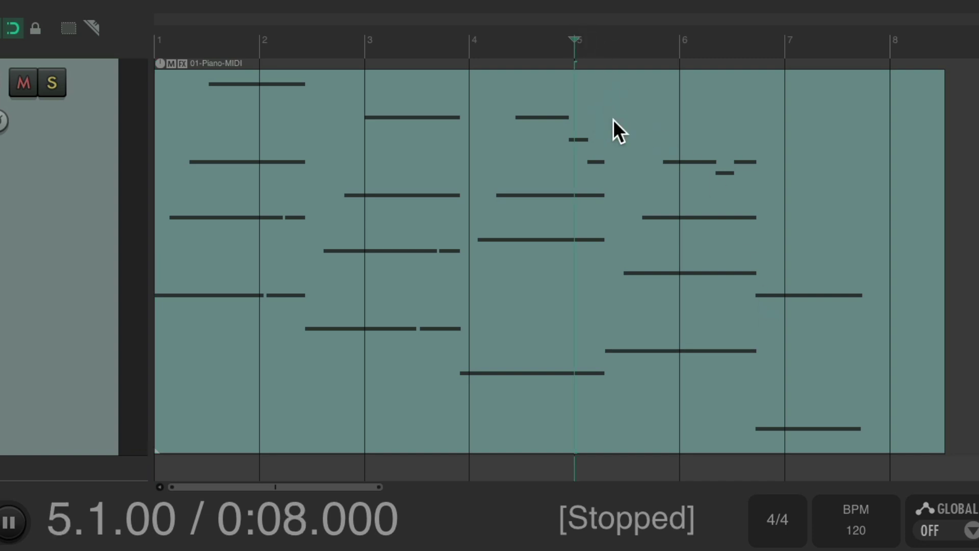
key(shift+c)
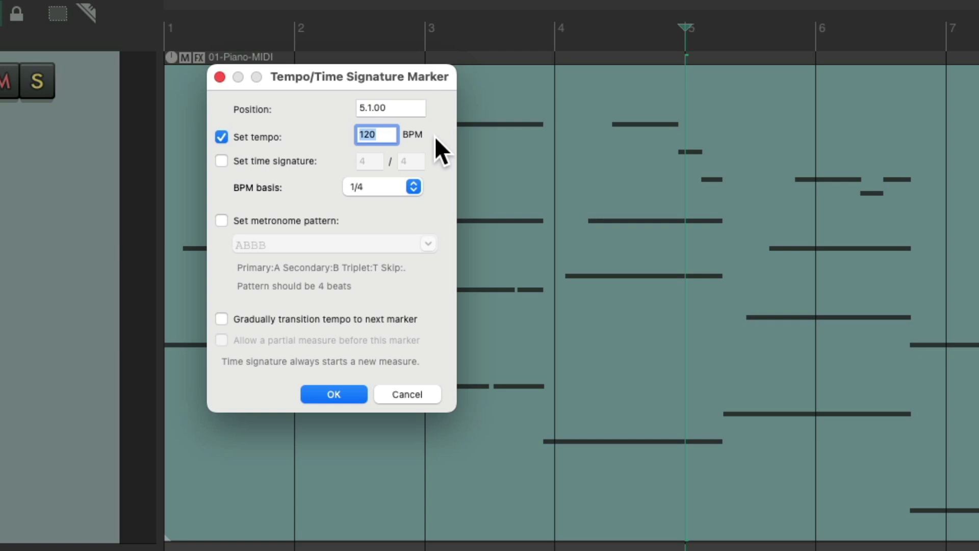
key(Return)
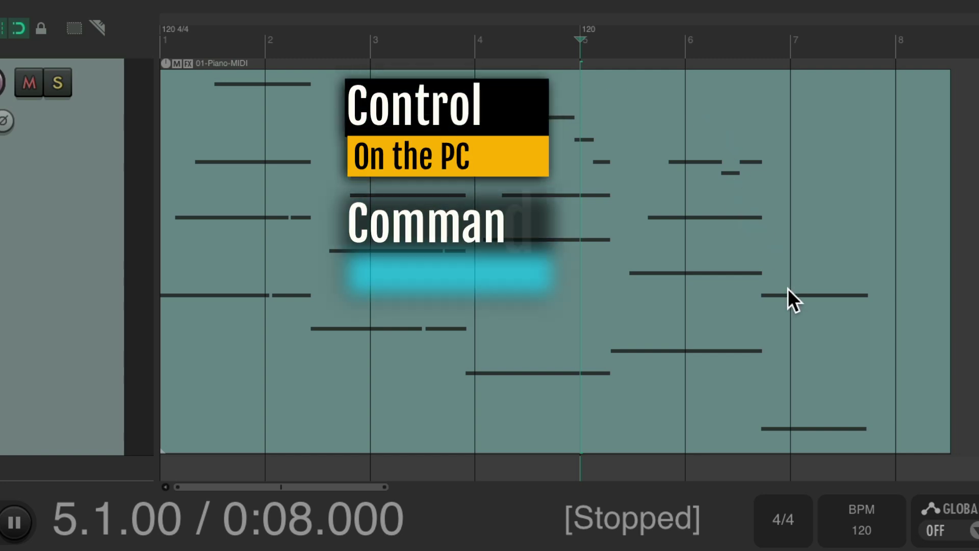
mouse_move(594, 27)
mouse_down()
mouse_move(732, 29)
mouse_move(585, 37)
mouse_move(647, 37)
mouse_up()
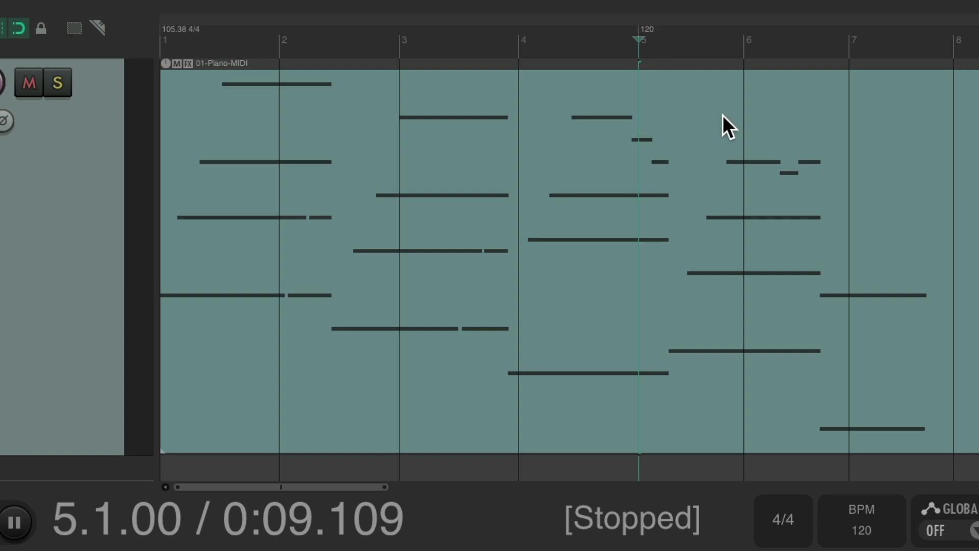
key(ctrl+z)
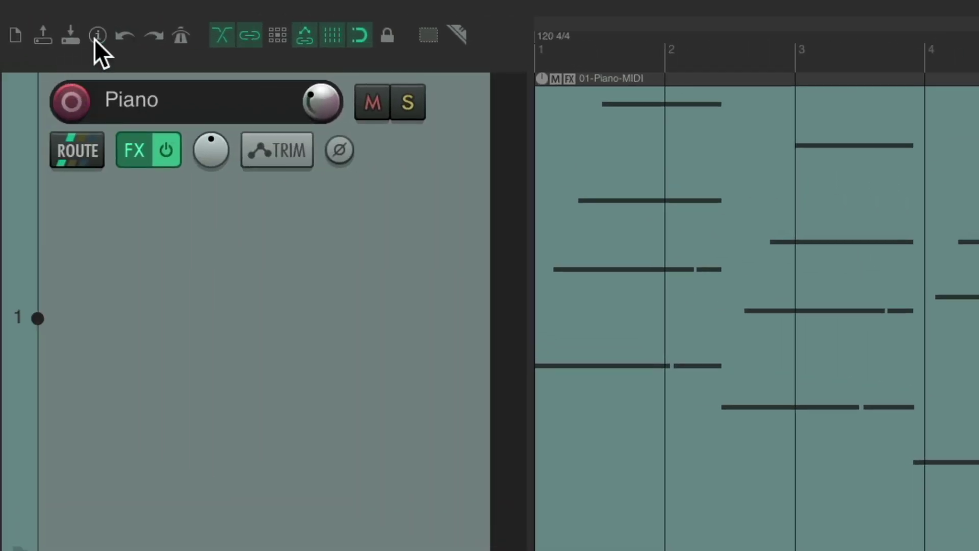
Step: Set 'Timebase for items/envelopes/markers' to Time in Project Settings and confirm
click(97, 36)
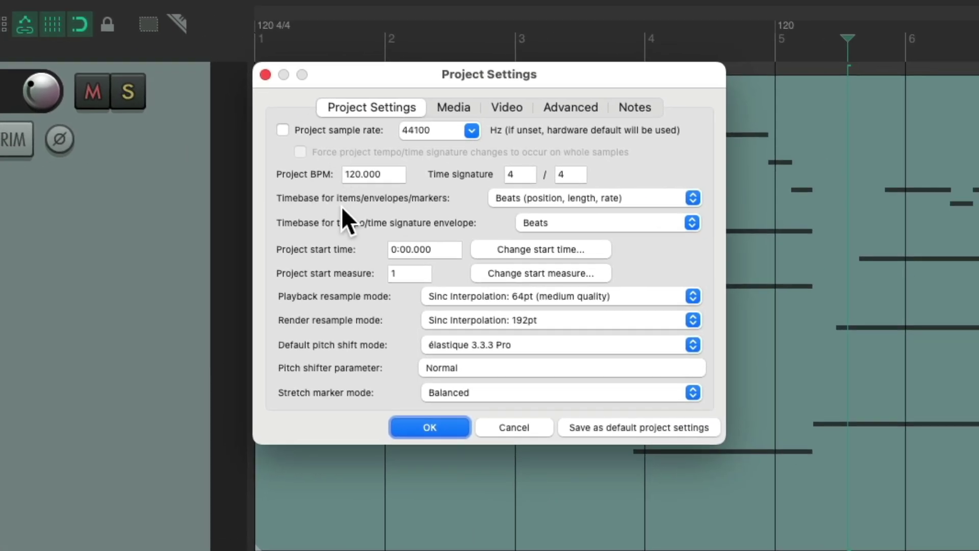
click(566, 199)
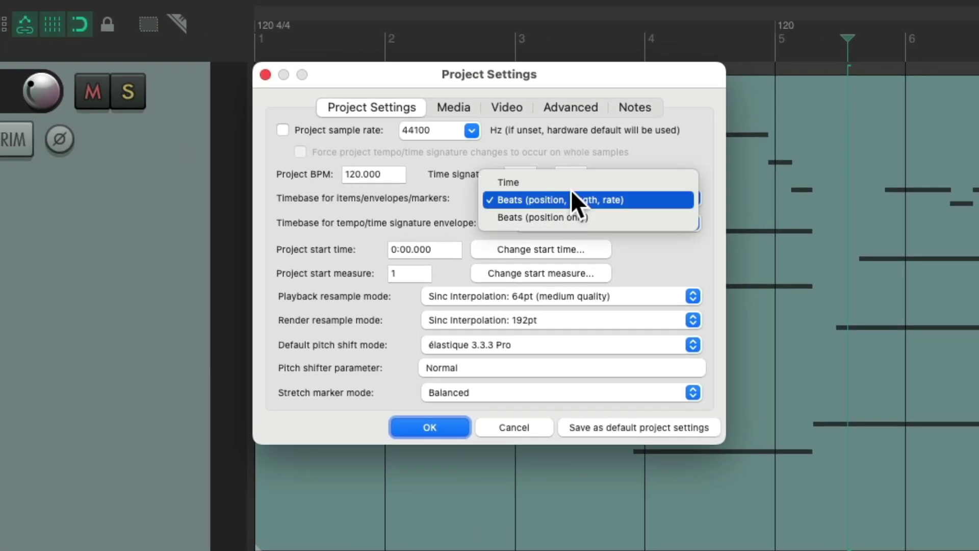
click(573, 179)
key(Return)
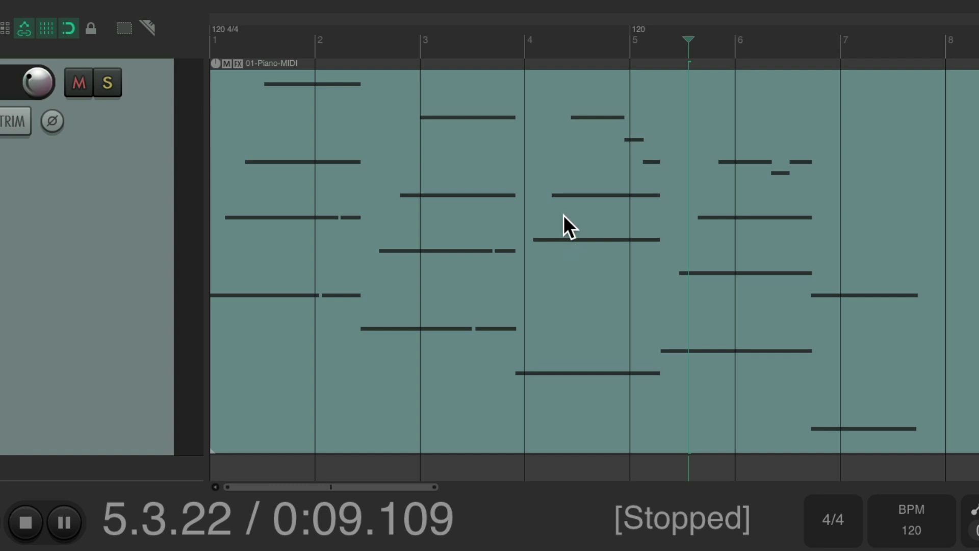
right_click(345, 109)
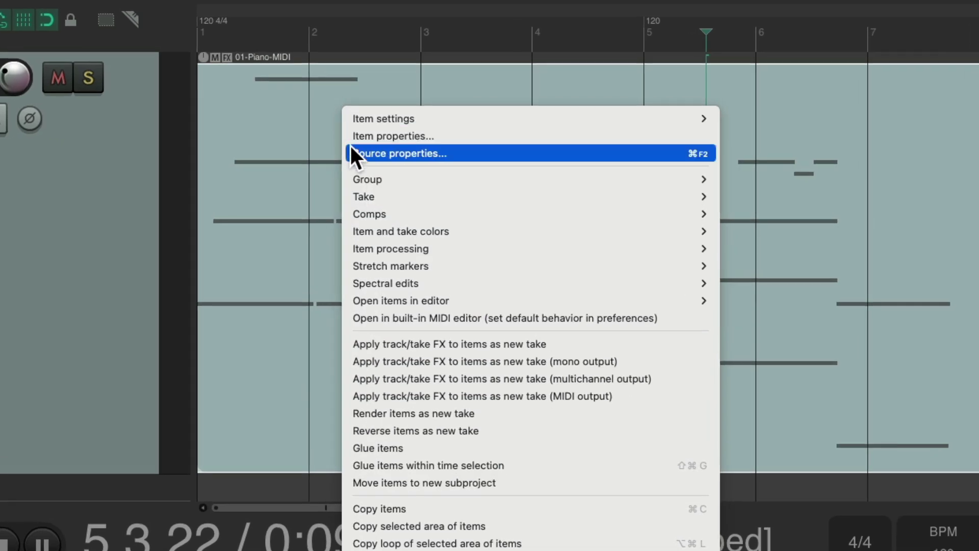
click(350, 149)
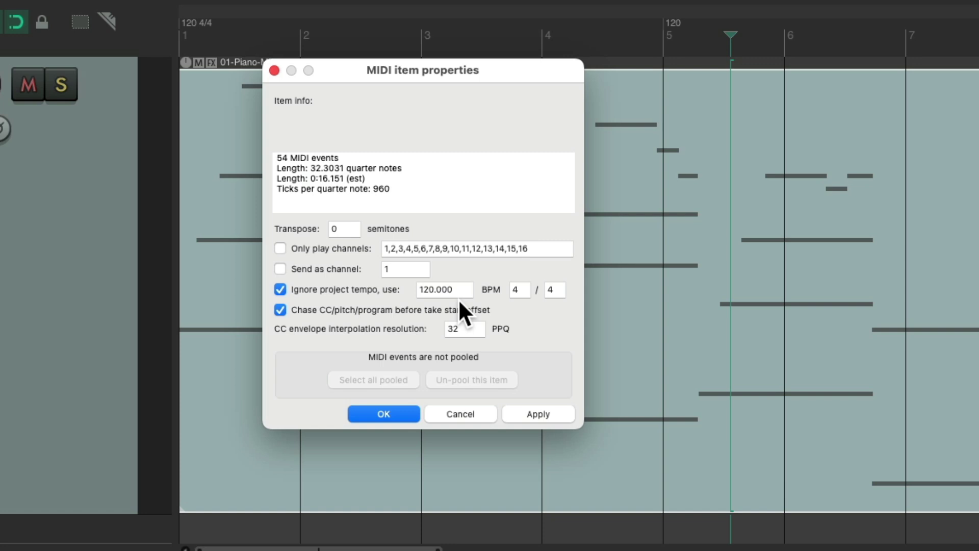
key(Return)
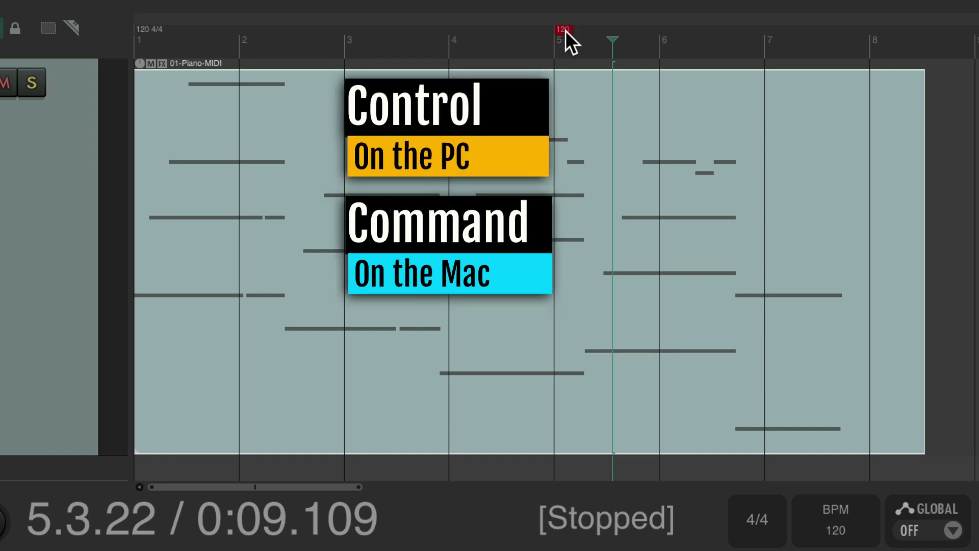
Step: Drag the opening tempo marker slower and play from the start to check the fit
mouse_move(562, 30)
mouse_down()
mouse_move(743, 27)
mouse_move(485, 33)
mouse_move(751, 38)
mouse_move(485, 35)
mouse_move(745, 53)
mouse_move(620, 44)
mouse_move(741, 57)
mouse_move(702, 54)
mouse_move(714, 54)
mouse_up()
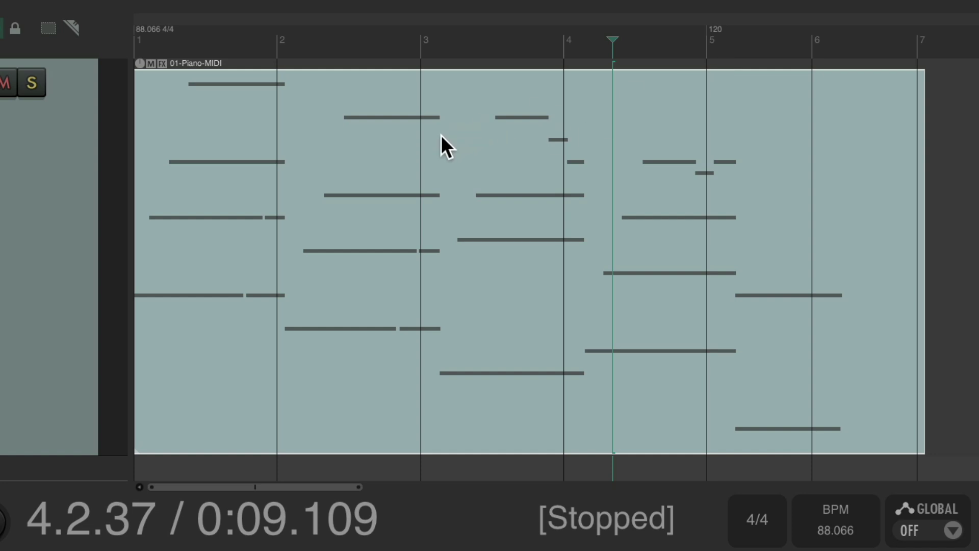
key(Home)
key(space)
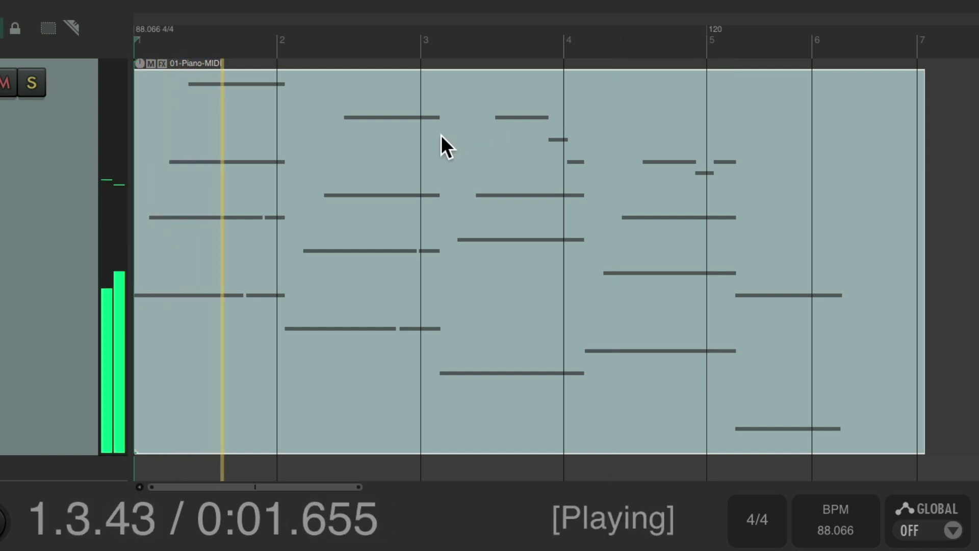
key(space)
Step: Fine-tune the opening tempo until it reads 83.797 BPM
drag(711, 29, 739, 30)
scroll(737, 296, up, 5)
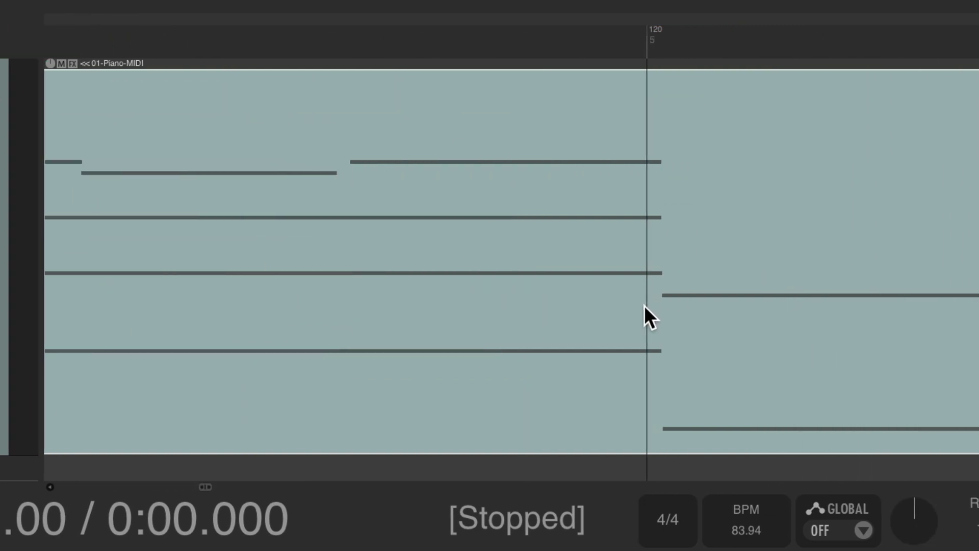
scroll(644, 305, up, 5)
drag(467, 30, 537, 35)
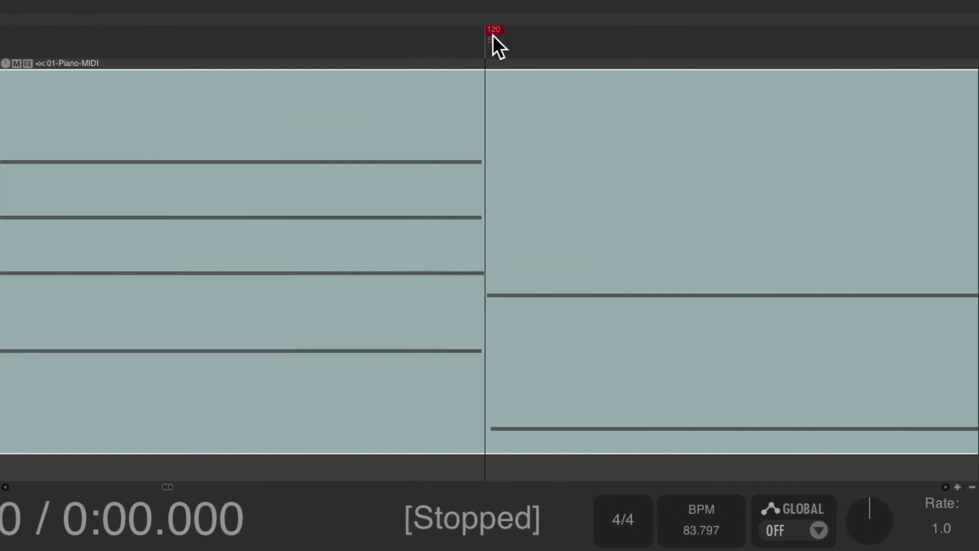
scroll(487, 174, down, 5)
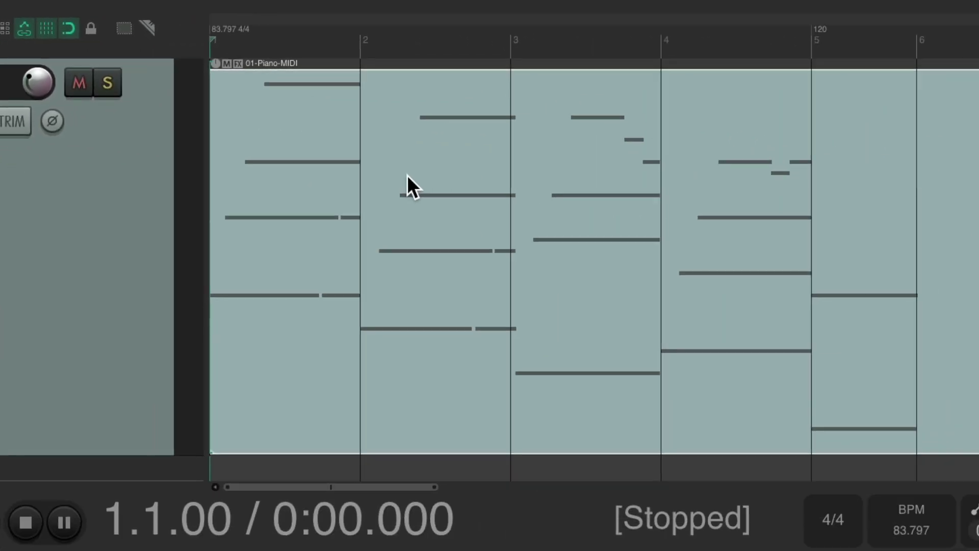
key(space)
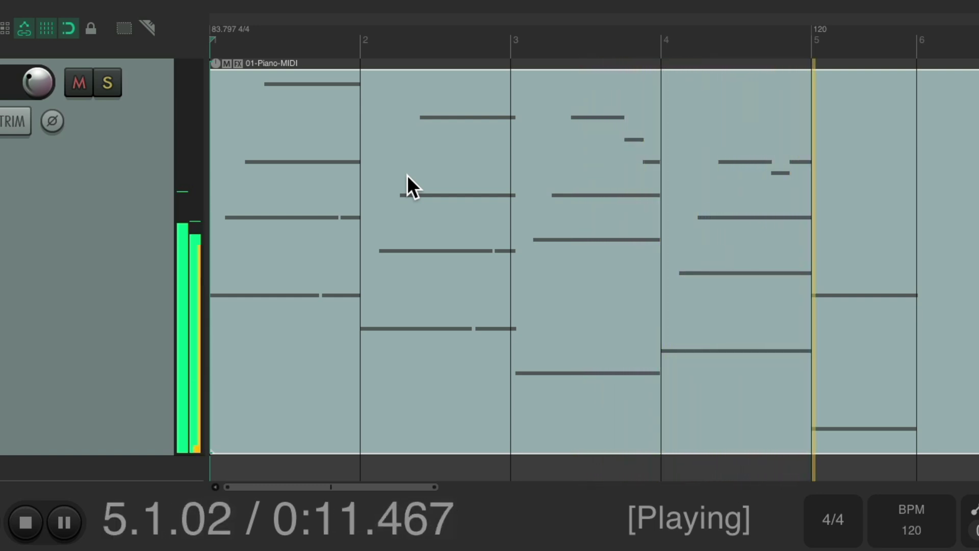
key(space)
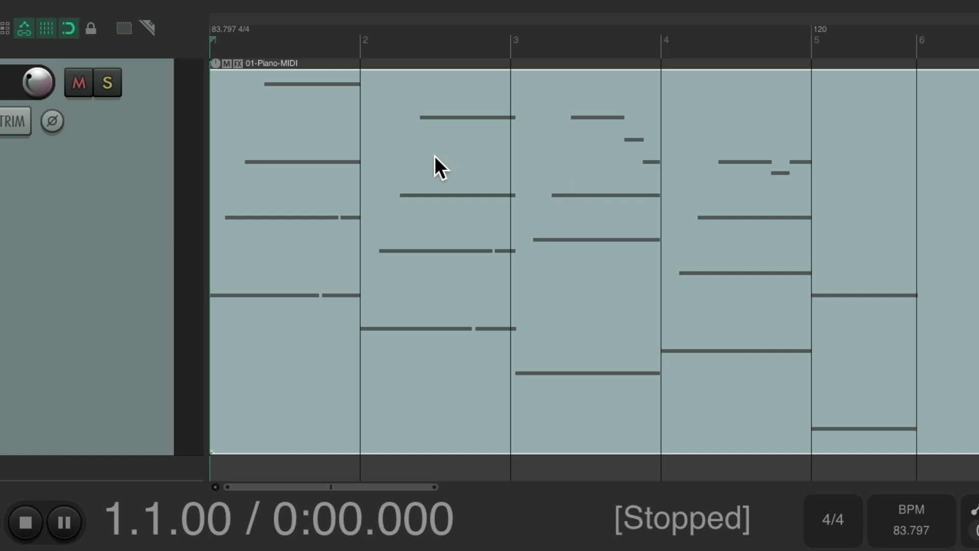
Step: Insert 83.797 BPM tempo markers at bars 2, 3 and 4 with Shift+C
click(360, 43)
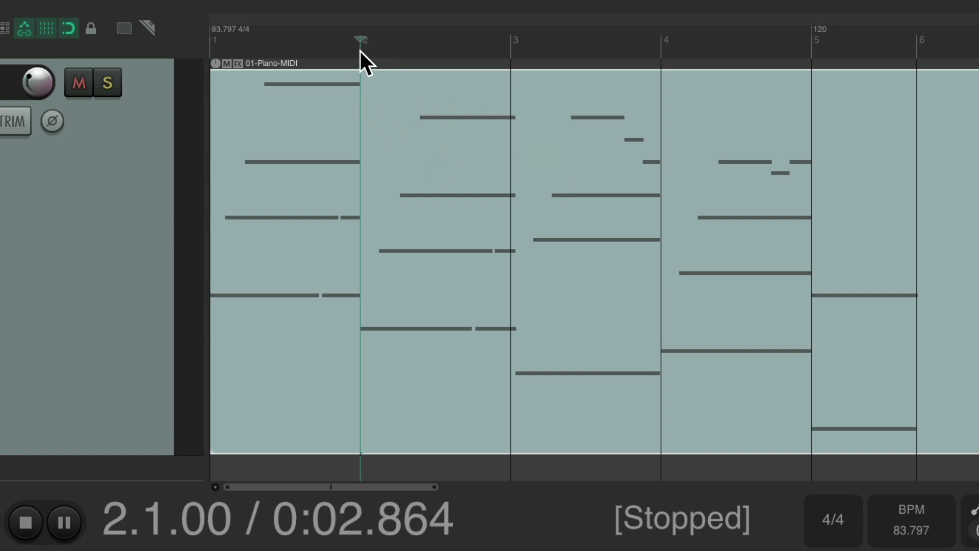
key(shift+c)
key(Return)
click(511, 45)
key(shift+c)
key(Return)
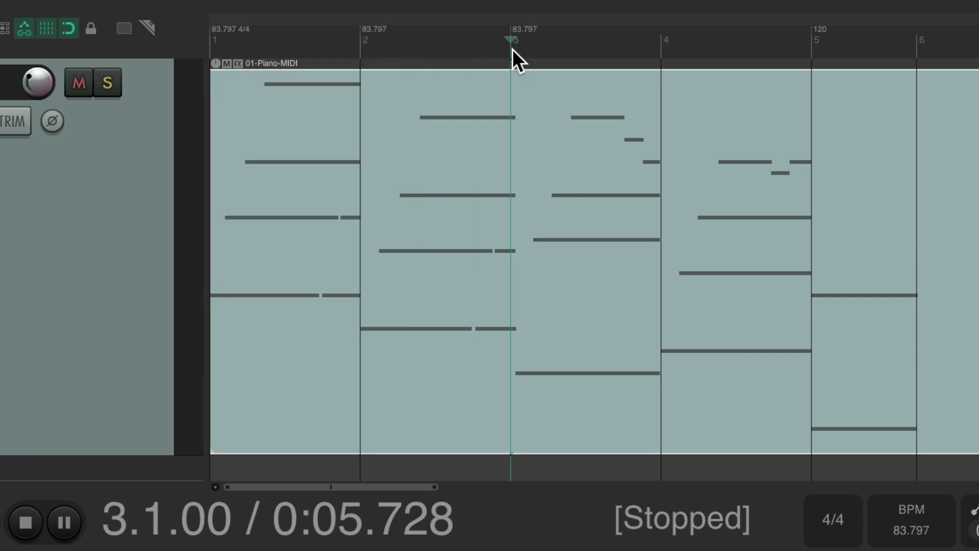
click(659, 45)
key(shift+c)
key(Escape)
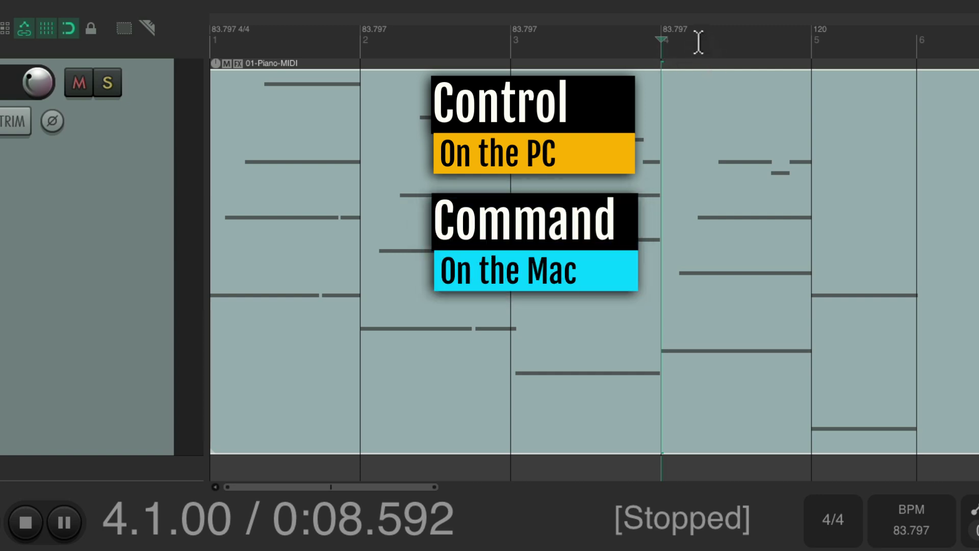
Step: Drag the bar 4 tempo marker so its bar line meets the notes, undoing two misplaced tries
mouse_move(670, 29)
mouse_down()
mouse_move(660, 30)
mouse_move(695, 32)
mouse_up()
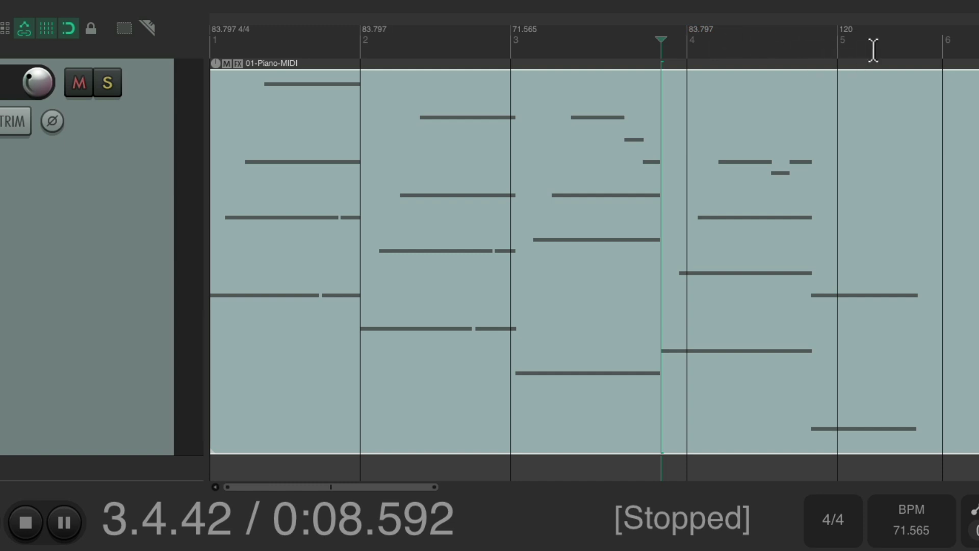
key(super+z)
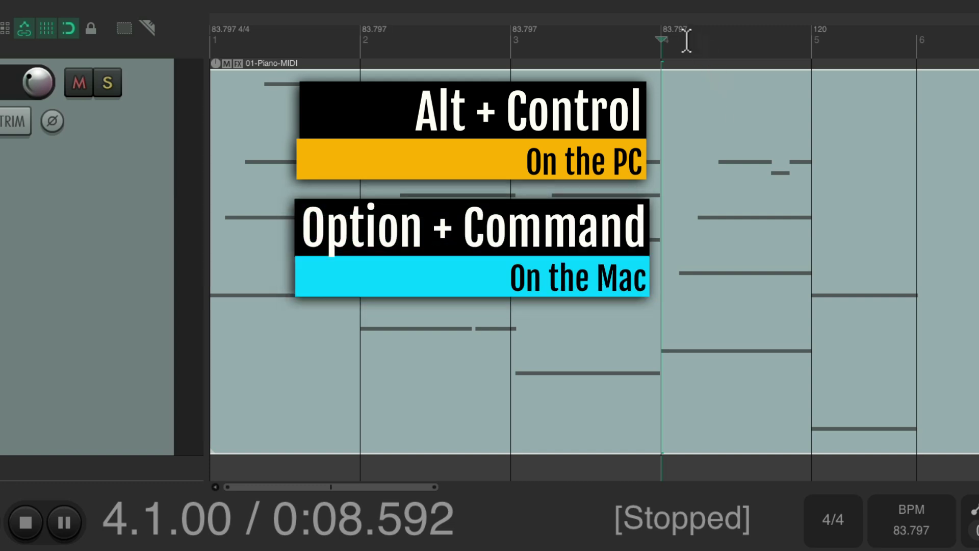
mouse_move(684, 35)
mouse_down()
mouse_move(617, 39)
mouse_move(685, 36)
mouse_up()
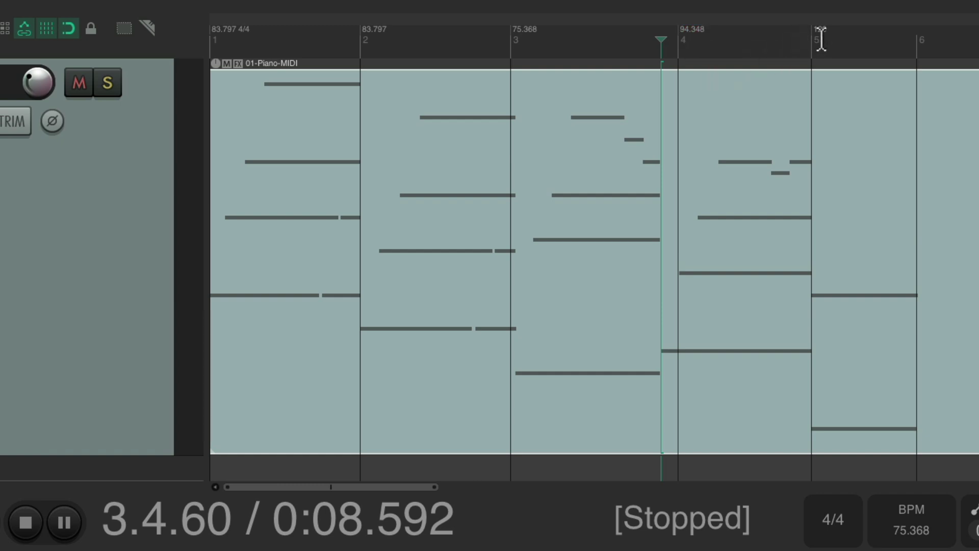
key(super+z)
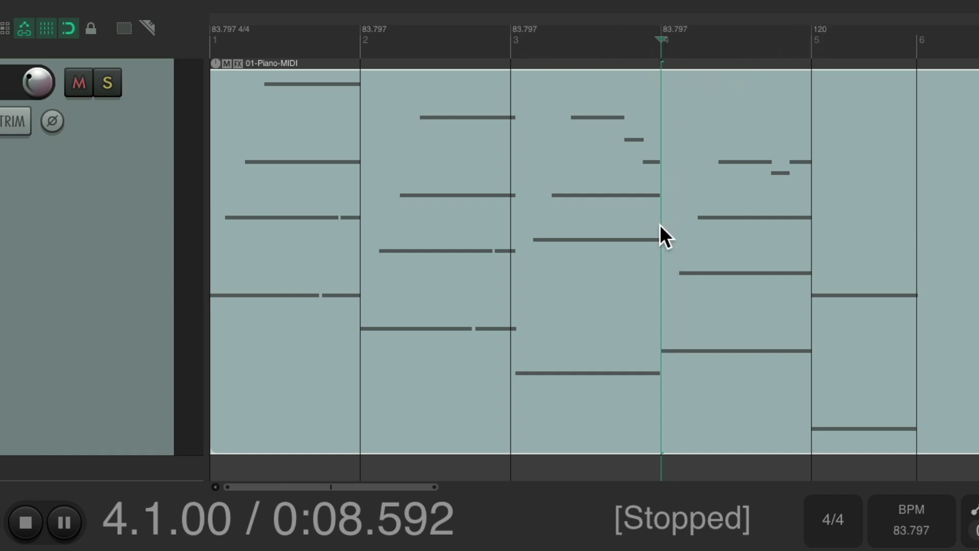
scroll(660, 225, up, 5)
mouse_move(619, 28)
mouse_down()
mouse_move(631, 28)
mouse_move(590, 27)
mouse_up()
Step: Align the bar 3 and bar 2 lines with their chords, giving markers of 81.525, 86.709 and 83.51 BPM
key(Home)
scroll(620, 88, down, 5)
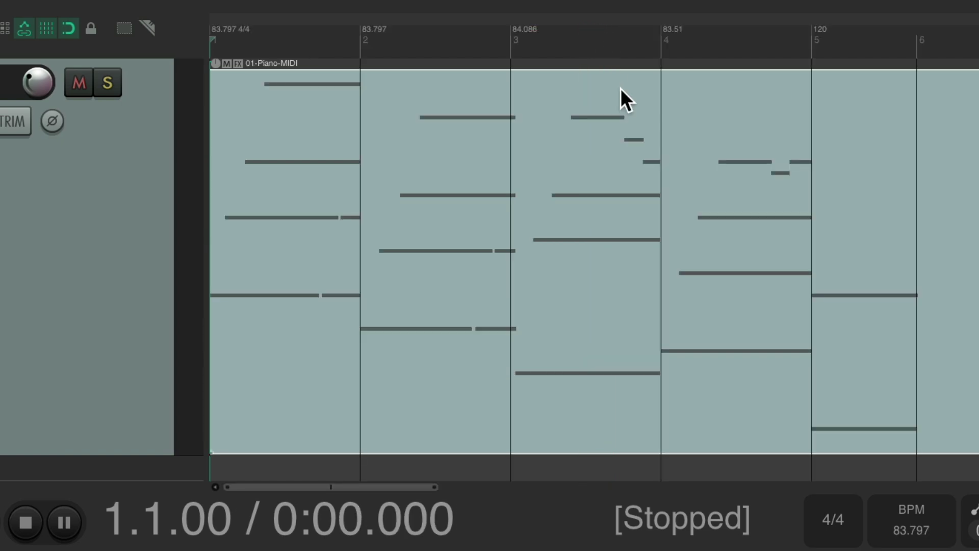
scroll(509, 123, up, 5)
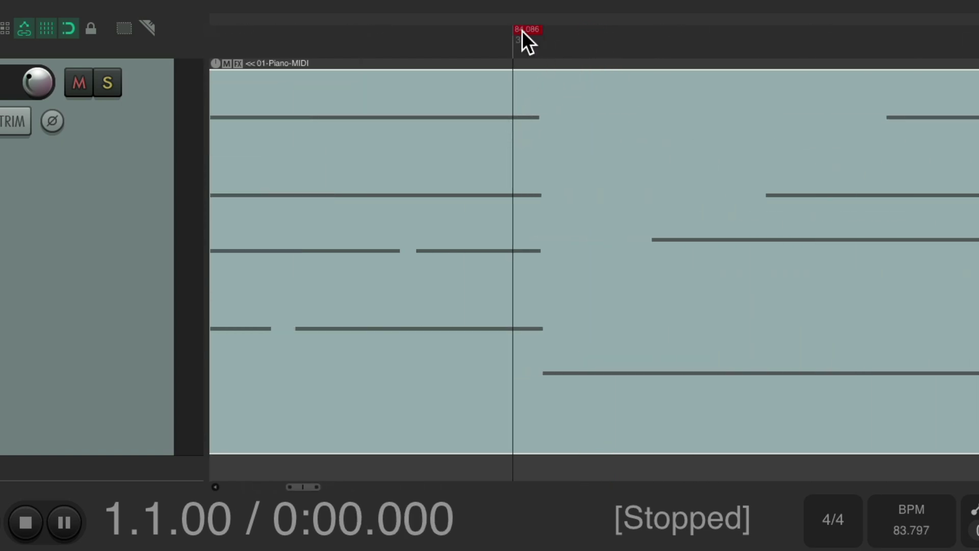
mouse_move(522, 30)
mouse_down()
mouse_move(539, 30)
mouse_move(545, 68)
mouse_up()
scroll(546, 69, down, 5)
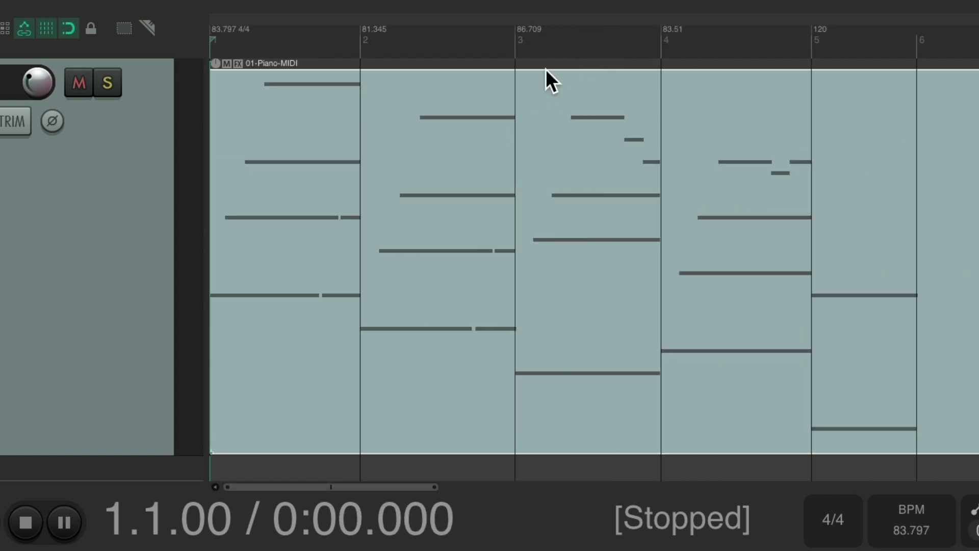
scroll(369, 84, up, 5)
drag(506, 30, 509, 29)
scroll(530, 123, down, 5)
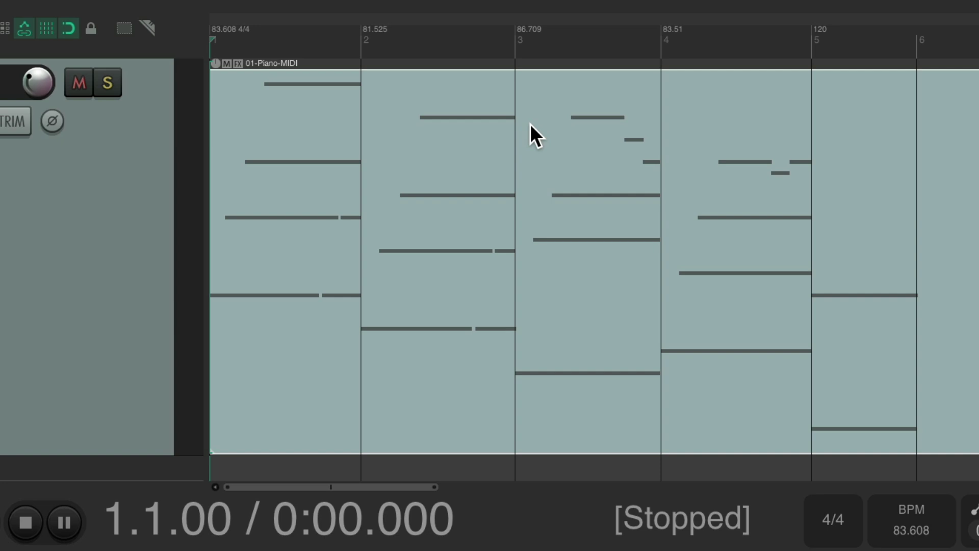
key(space)
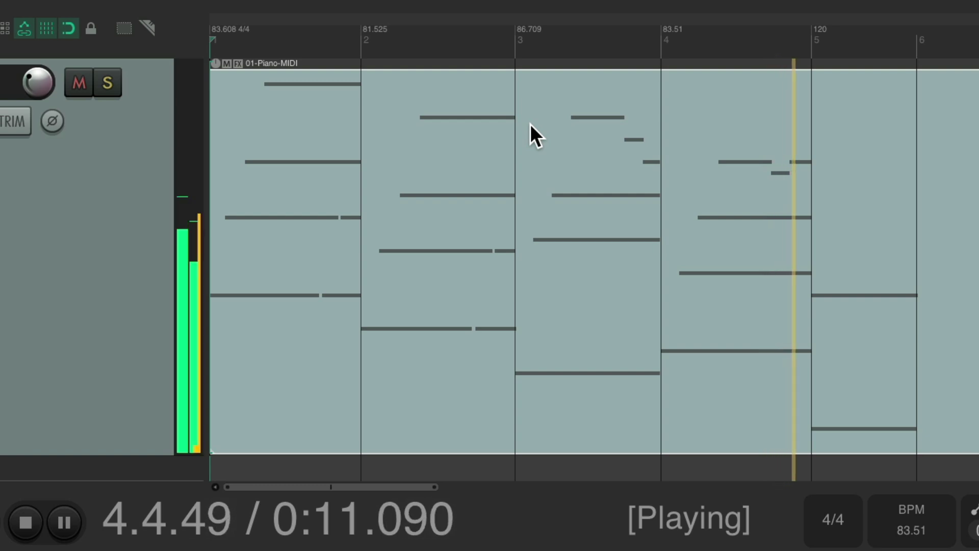
key(space)
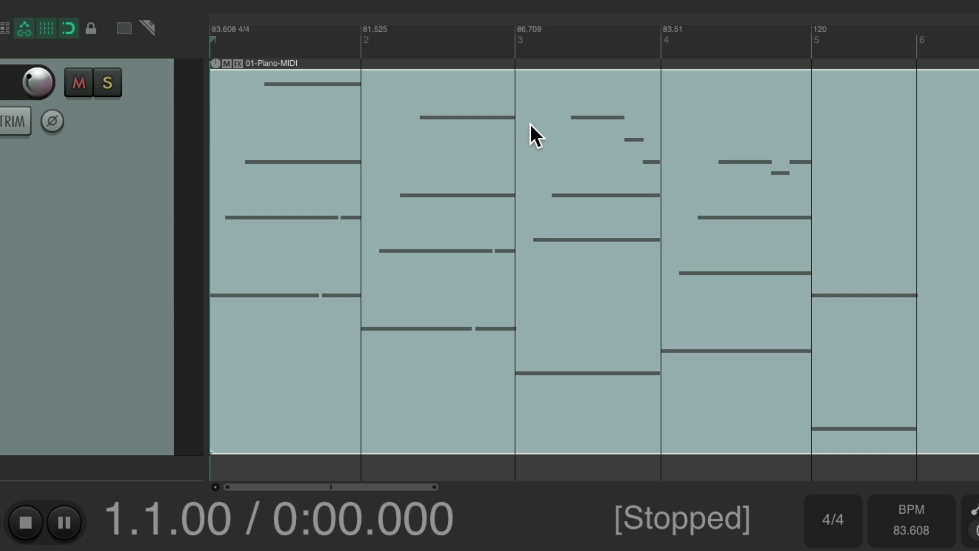
Step: Delete the tempo markers at bars 4, 3 and 2
alt+click(668, 28)
alt+click(532, 28)
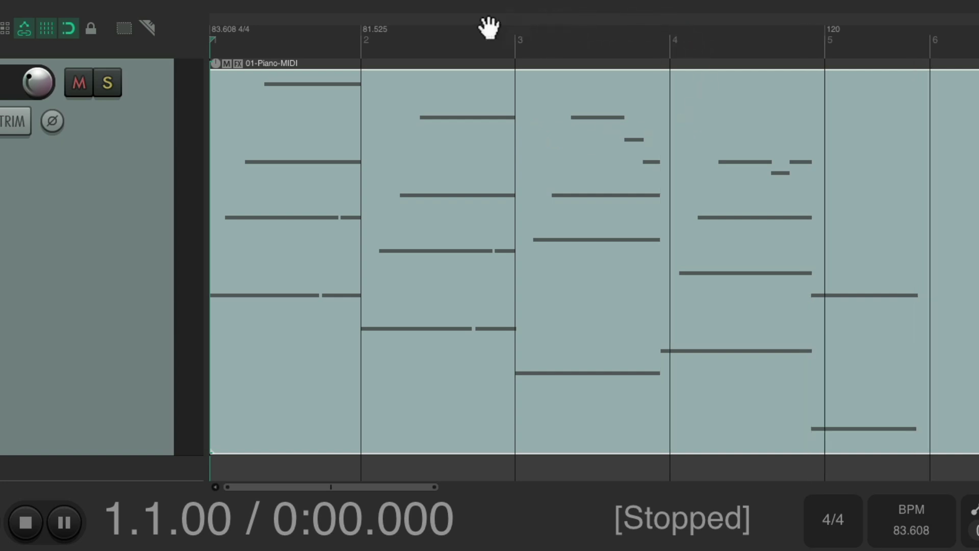
alt+click(374, 30)
Step: Nudge the bar 5 tempo marker slightly earlier, then delete the 120 BPM marker at bar 5
scroll(817, 90, up, 5)
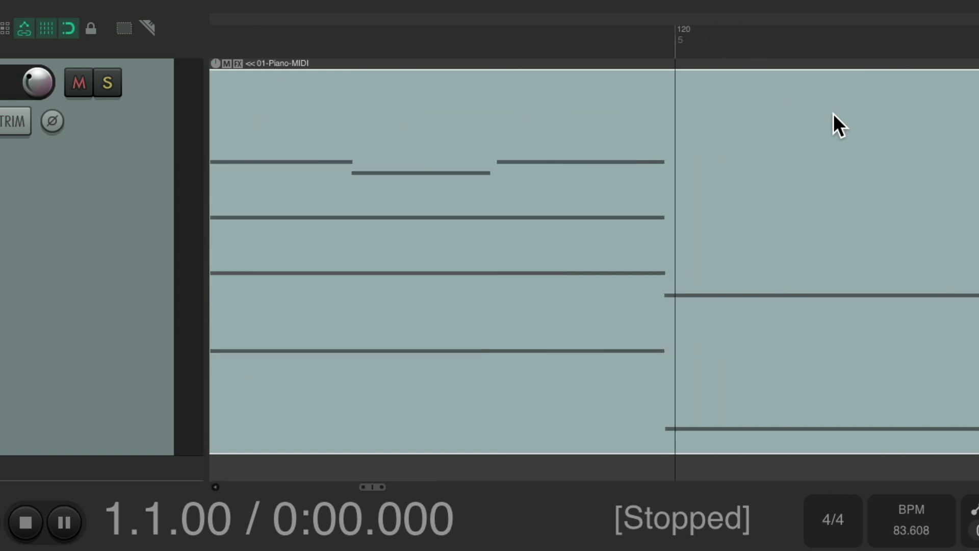
drag(683, 30, 673, 31)
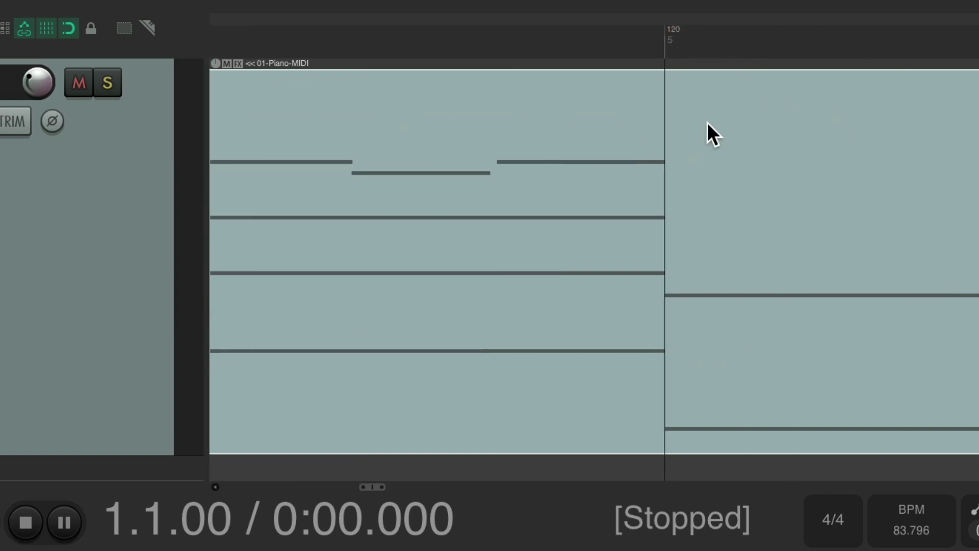
scroll(708, 123, down, 5)
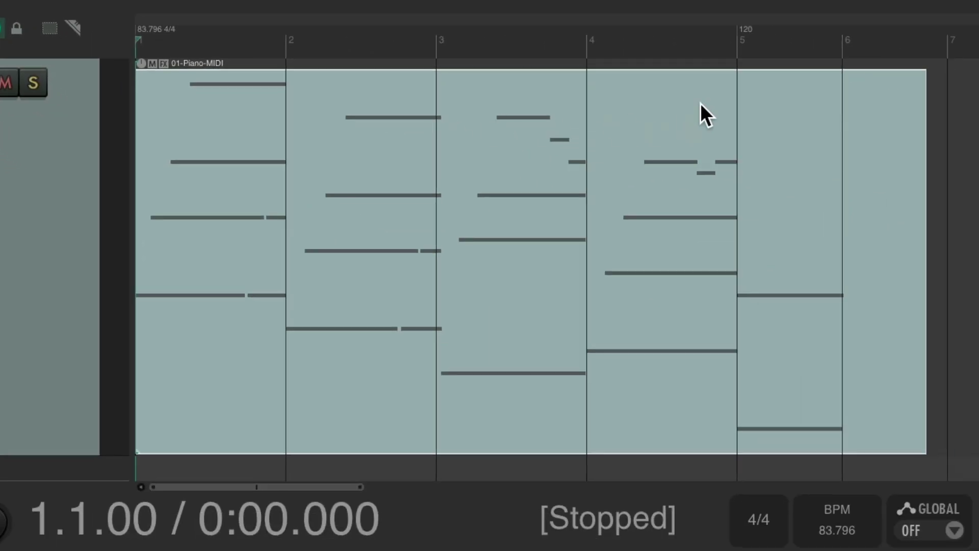
alt+click(745, 30)
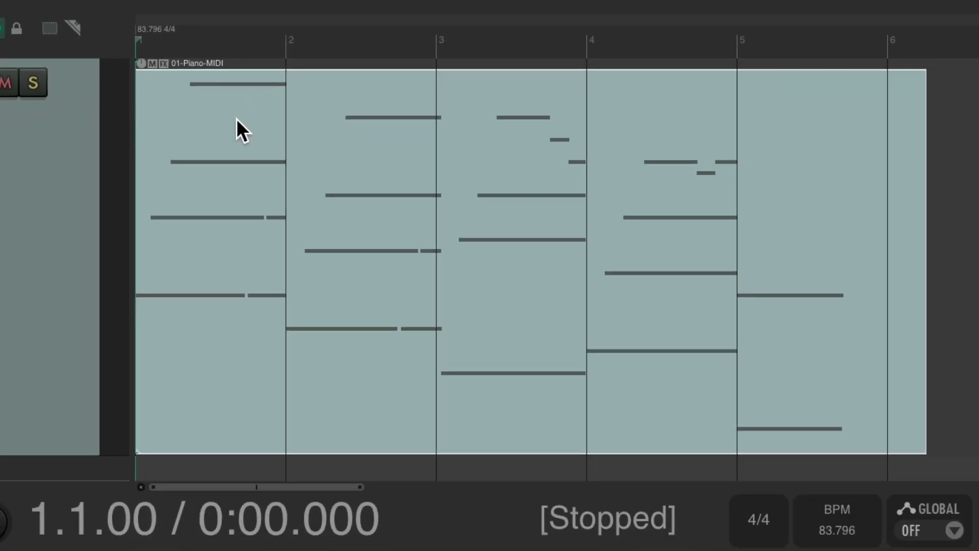
Step: Quantize all notes of the piano take, both positions and note ends, to a 1/8 grid
double_click(308, 116)
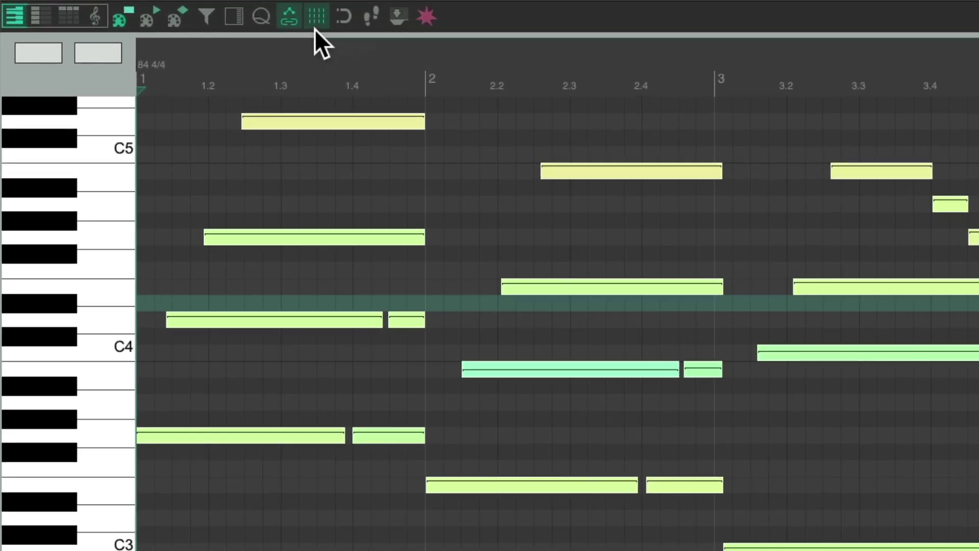
click(261, 16)
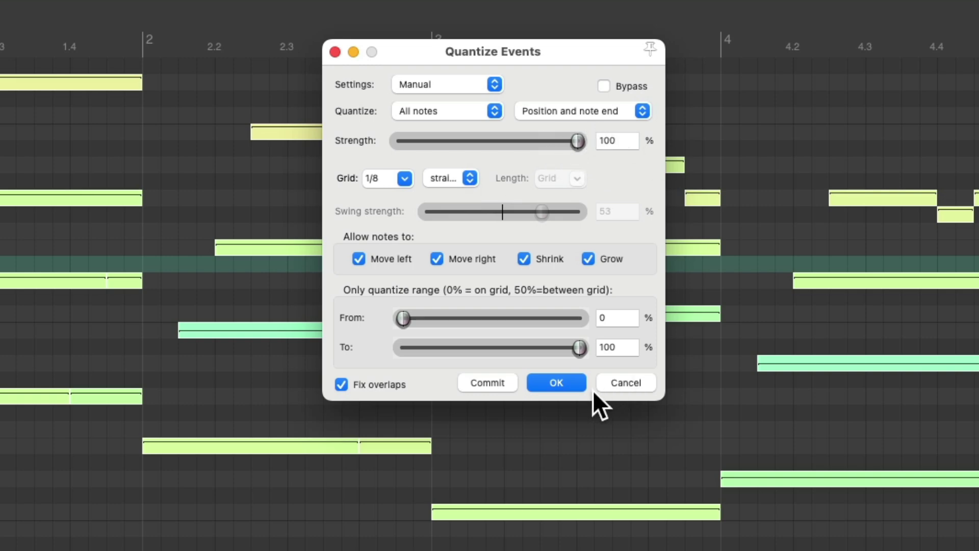
click(573, 383)
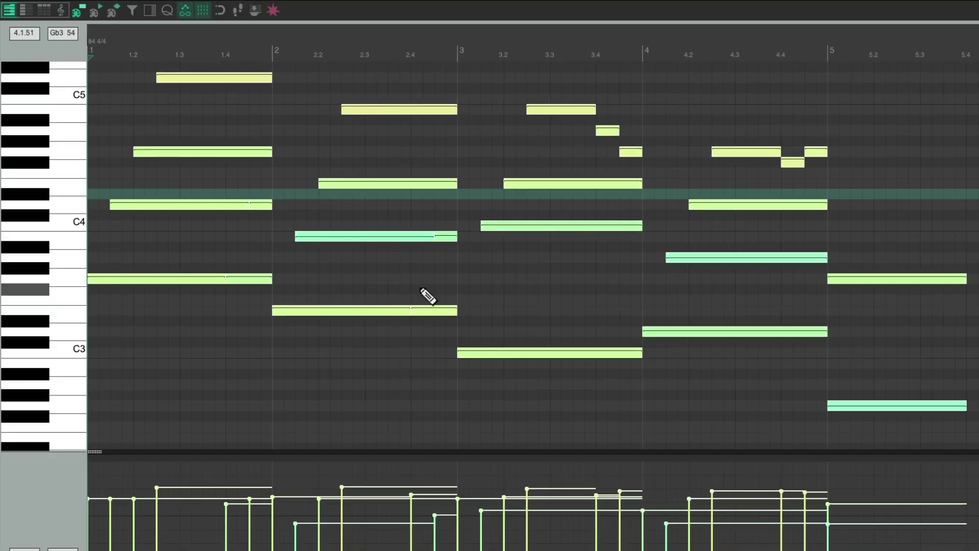
Step: Play back the quantized piano take, then stop playback
key(space)
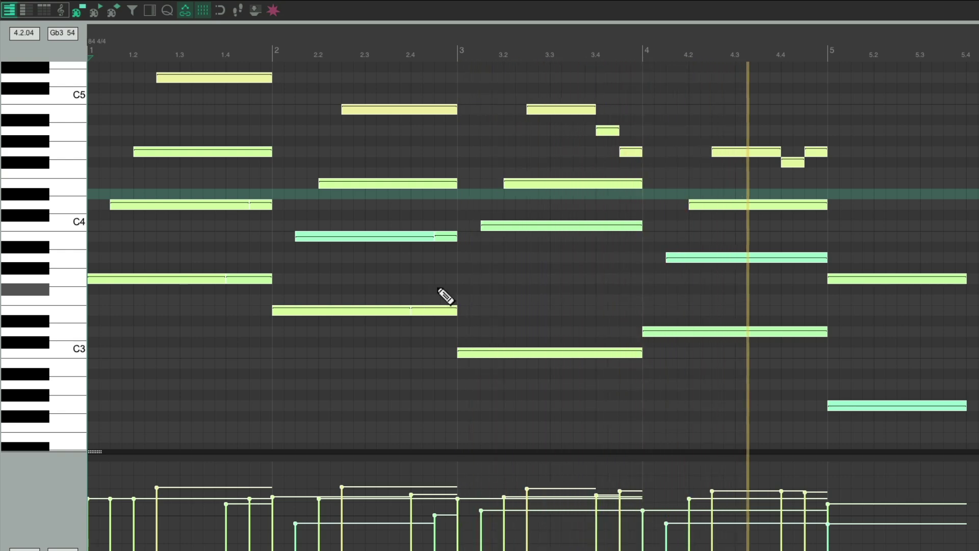
key(space)
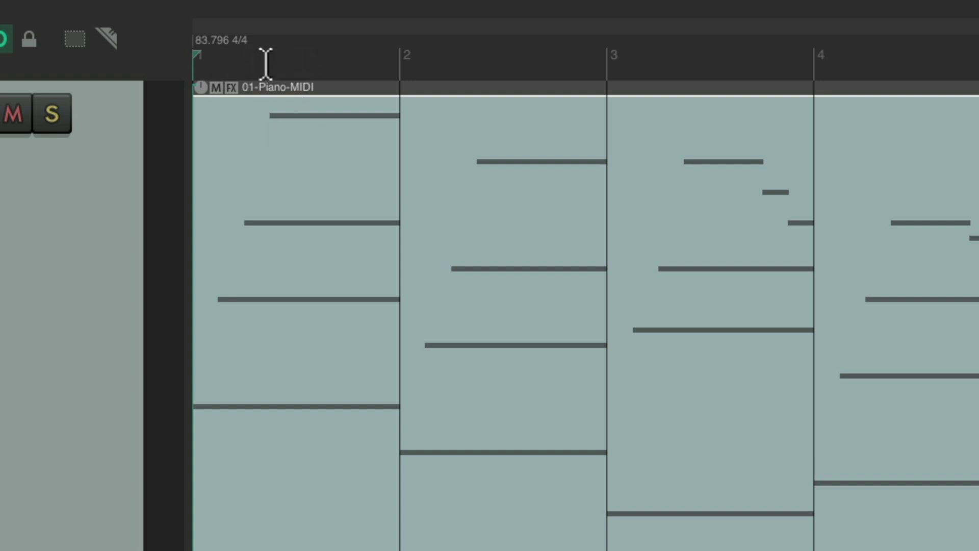
double_click(215, 42)
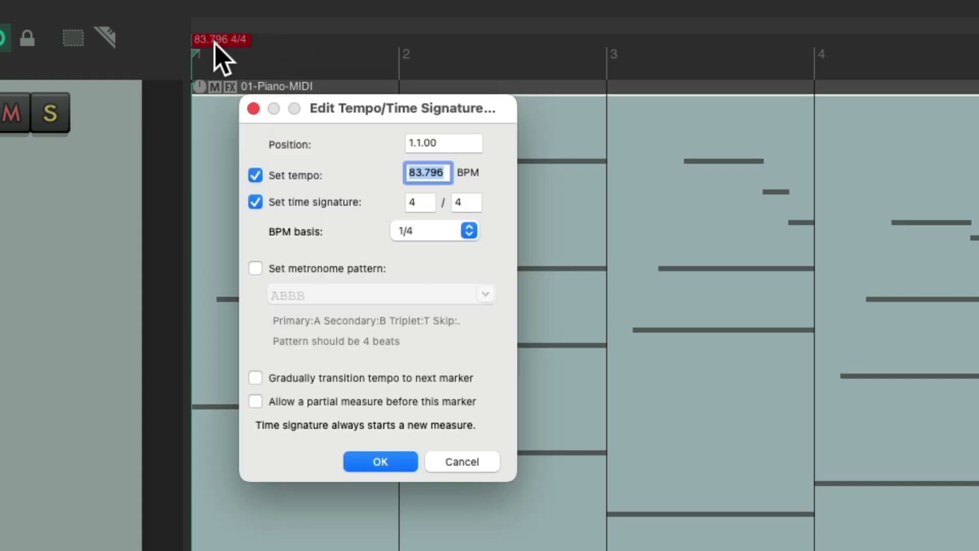
text(84)
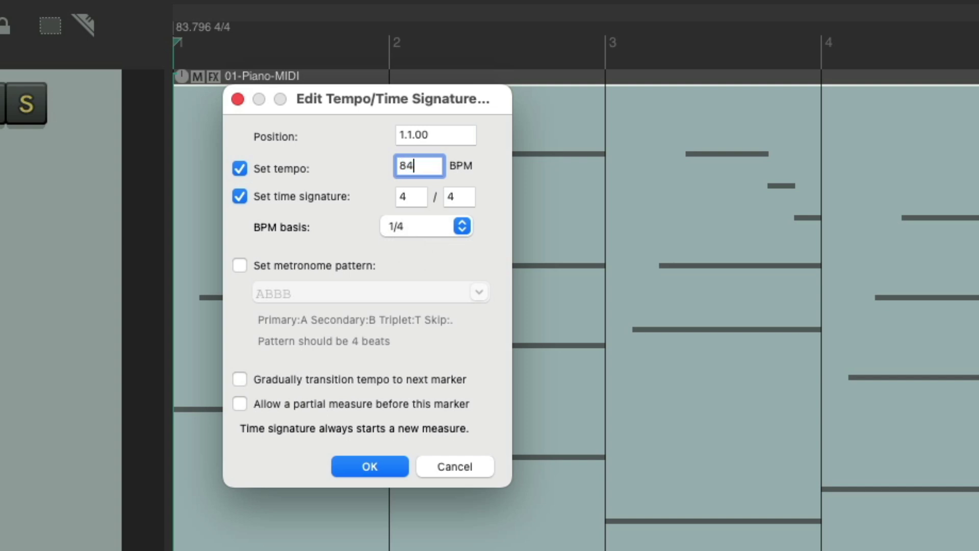
key(Return)
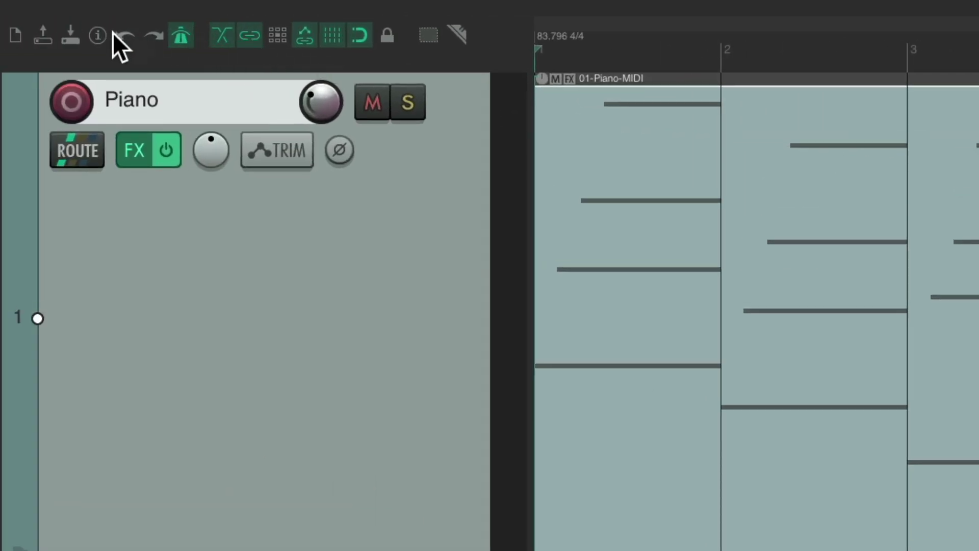
Step: In Project Settings, set the items/envelopes/markers timebase to Beats (position, length, rate)
click(98, 35)
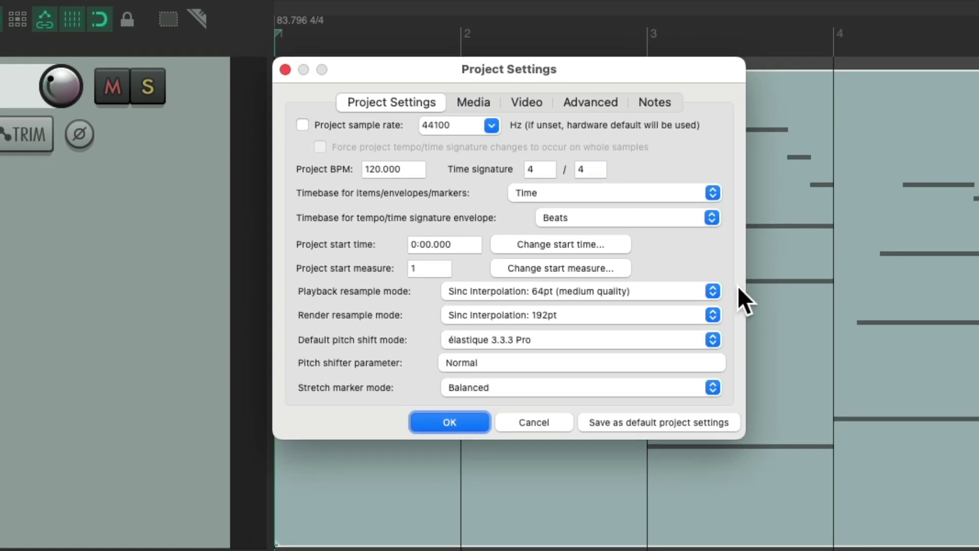
click(653, 192)
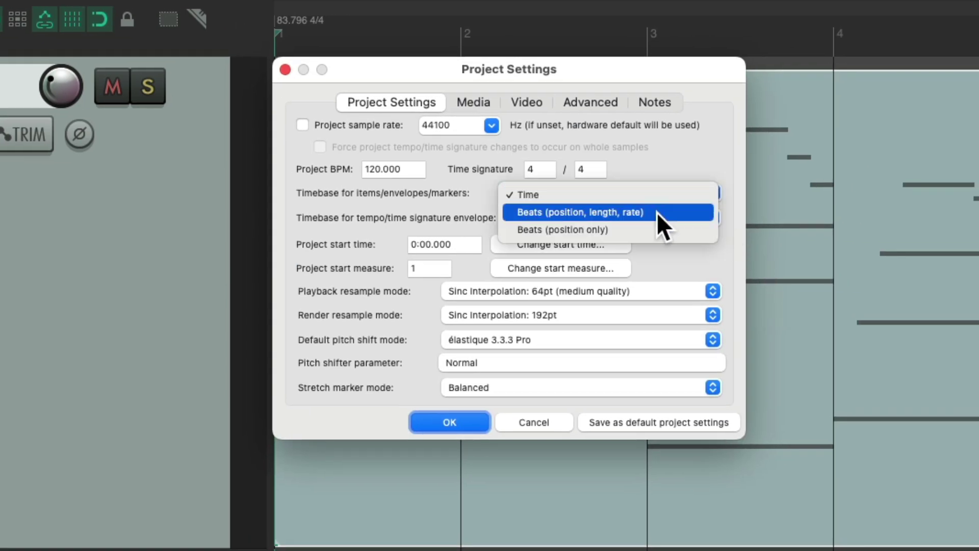
click(657, 212)
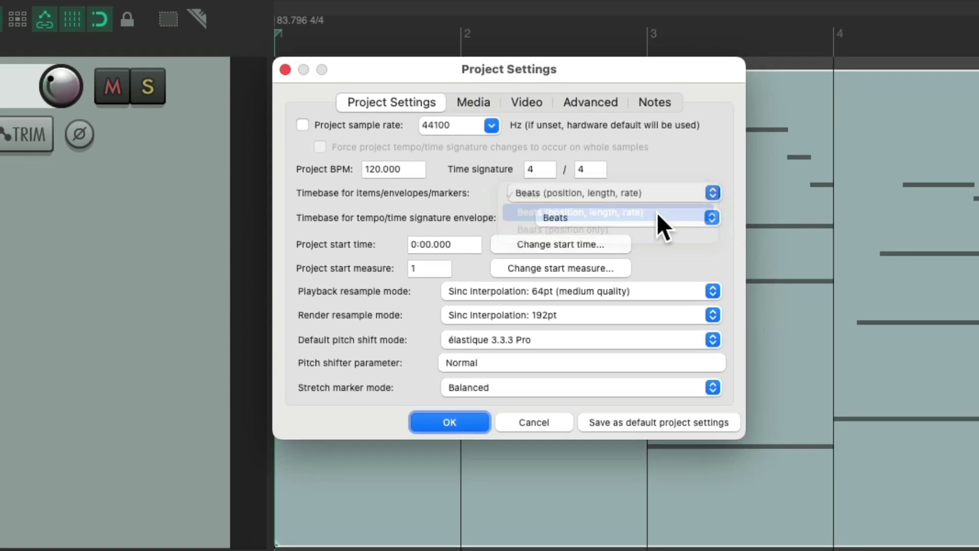
key(Return)
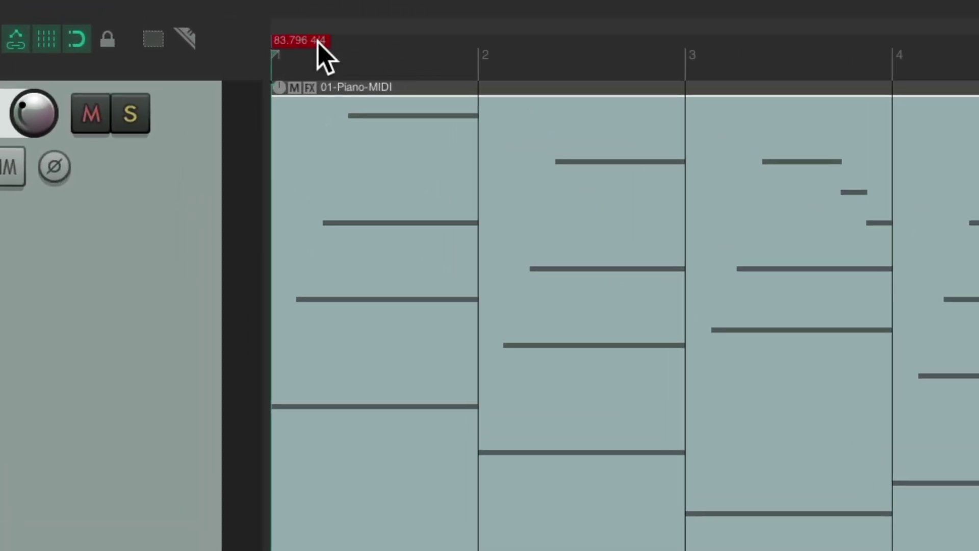
Step: Set the first tempo marker to 84 BPM and play the stretched piano item back
double_click(310, 43)
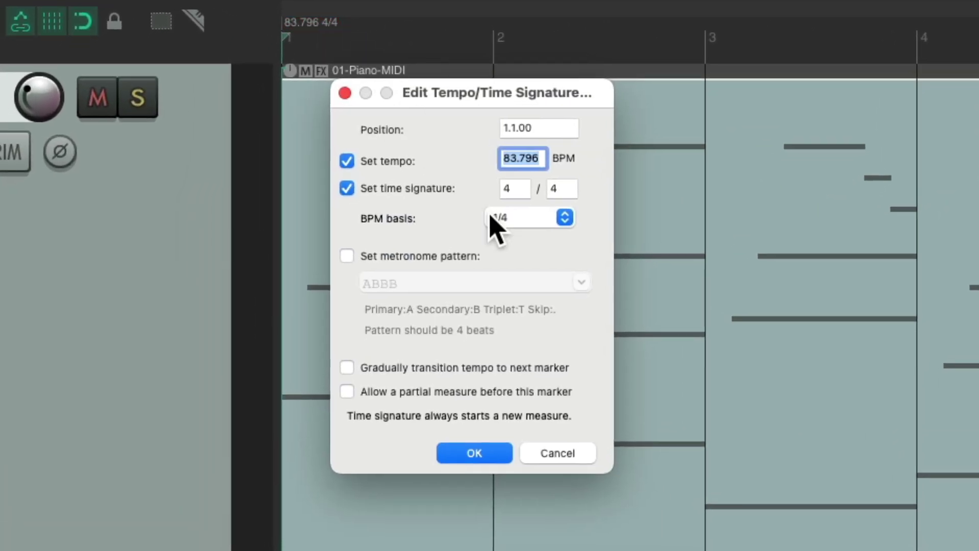
key(Return)
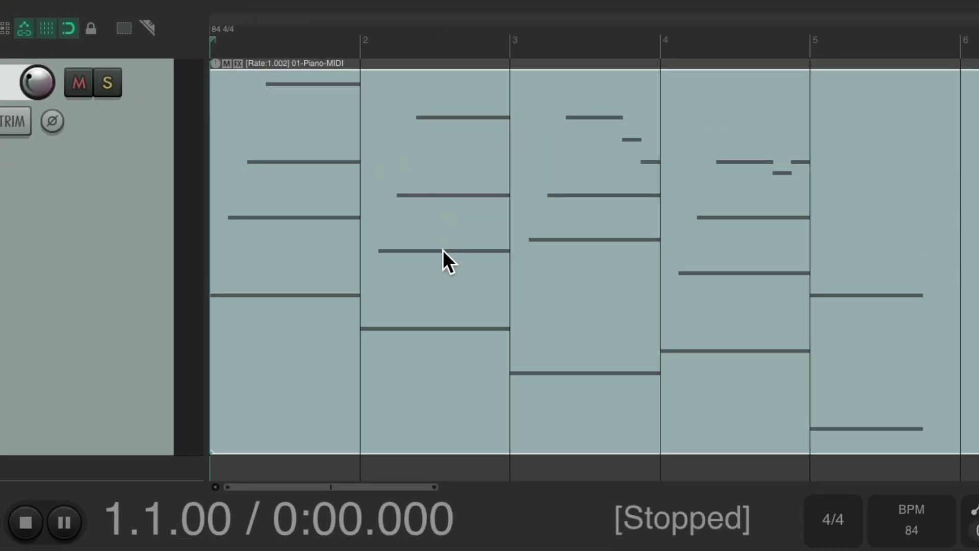
key(space)
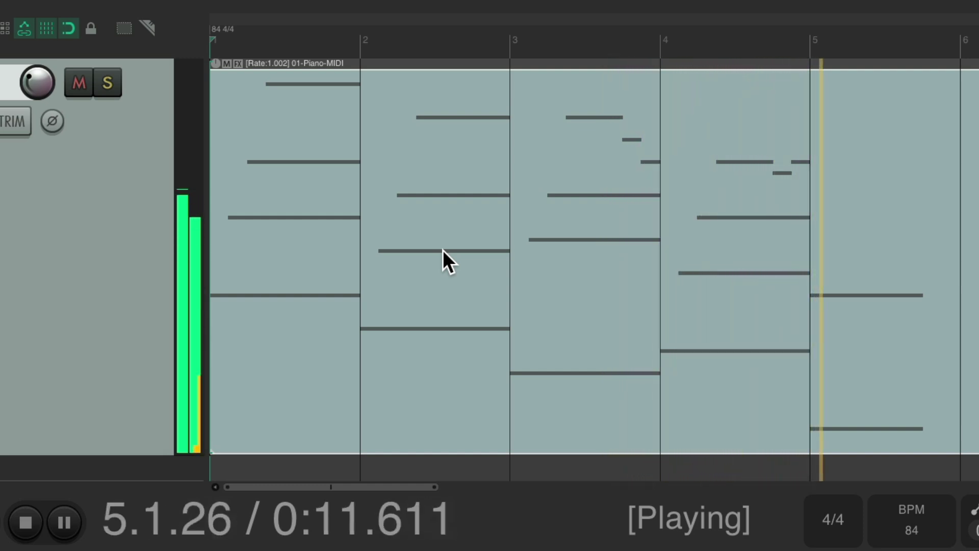
key(space)
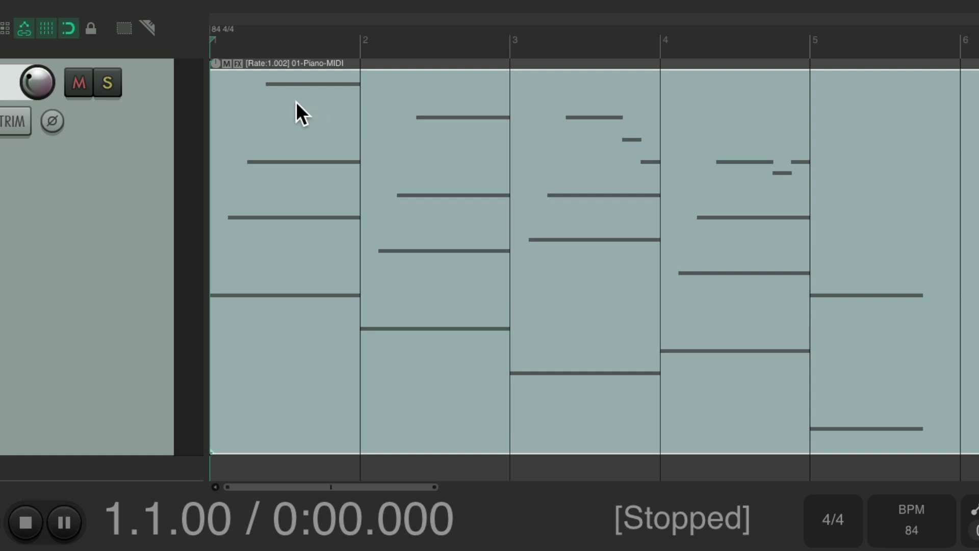
Step: Change the tempo marker to 78 BPM and audition the piano item
double_click(225, 31)
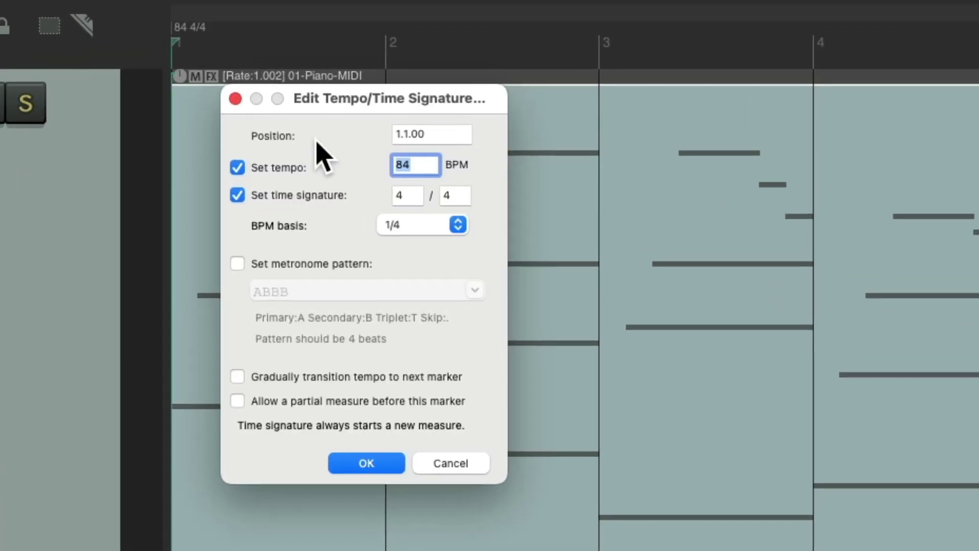
text(7)
key(Return)
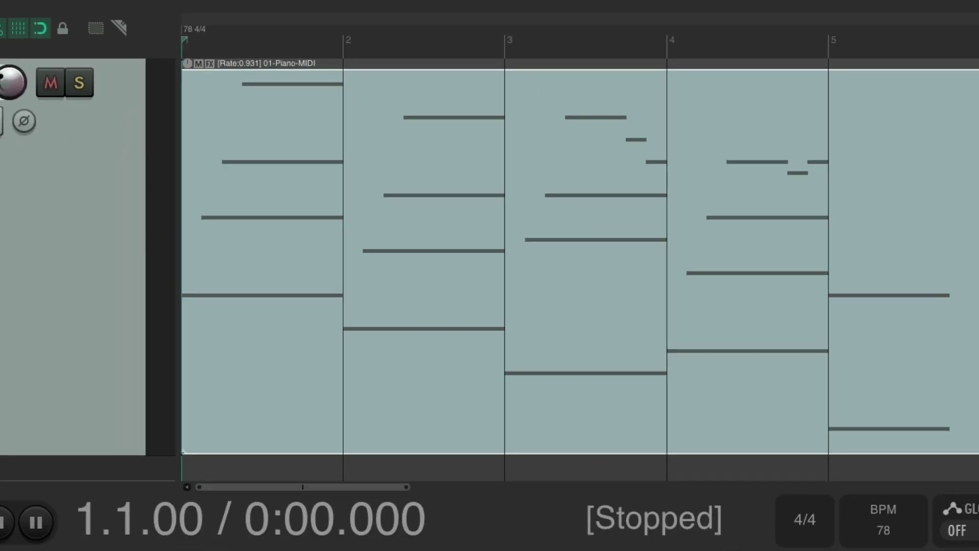
key(space)
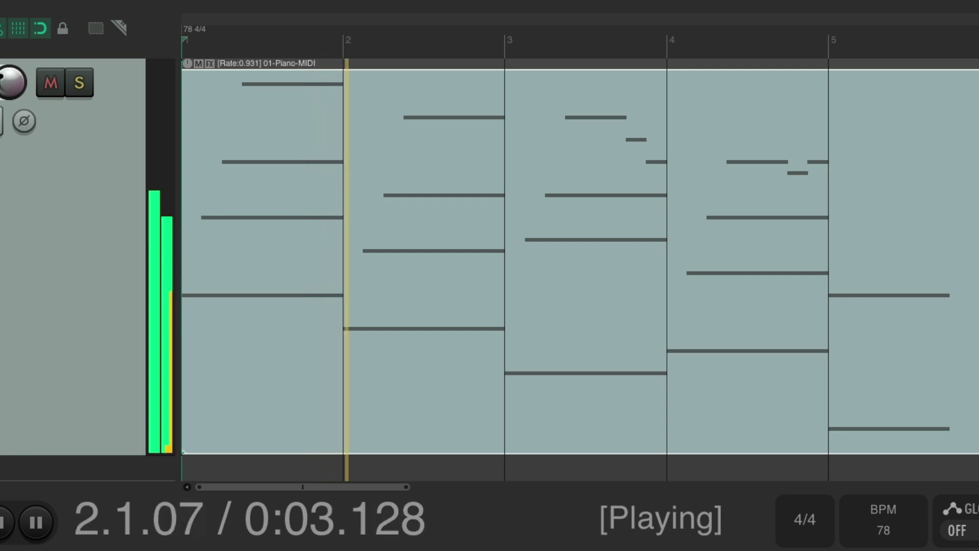
key(space)
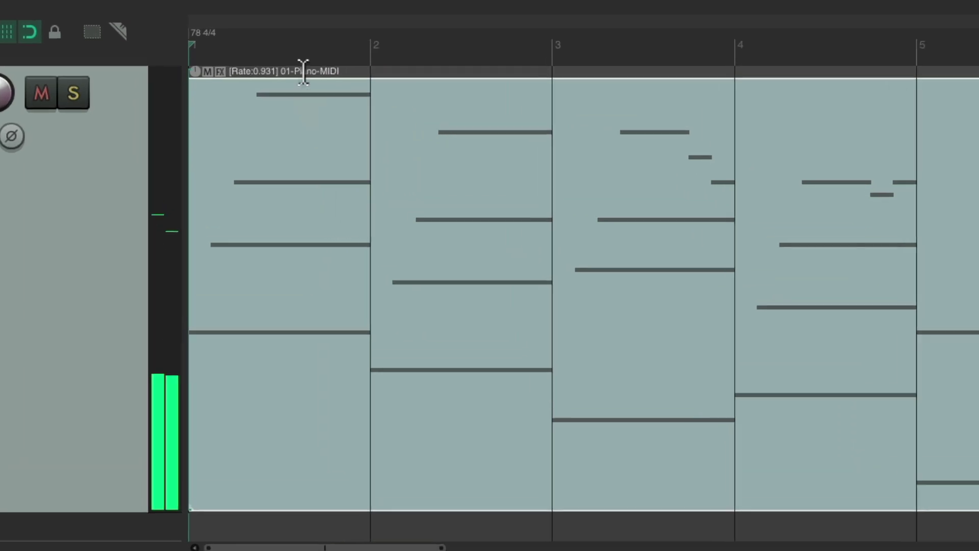
Step: Change the tempo marker to 95 BPM and audition the piano item again
double_click(221, 43)
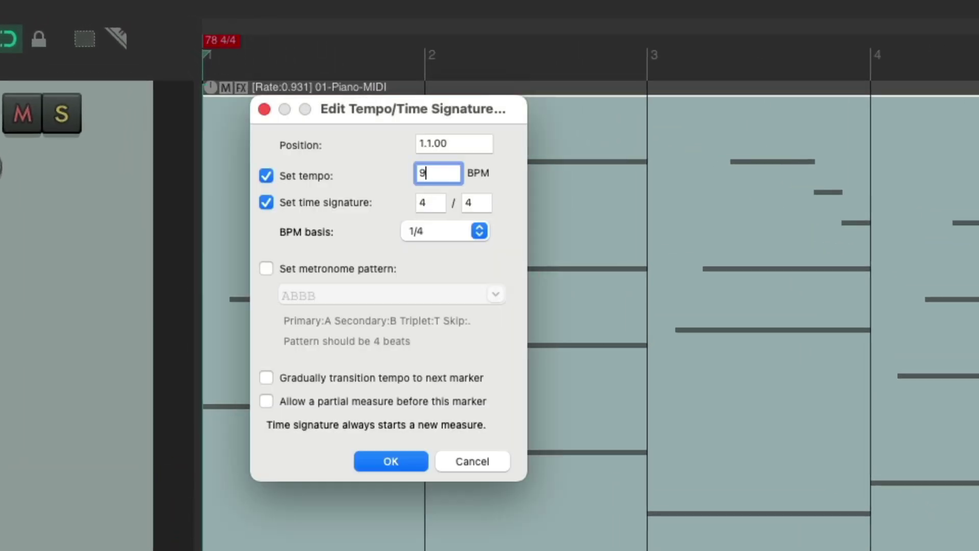
text(95)
key(Return)
key(space)
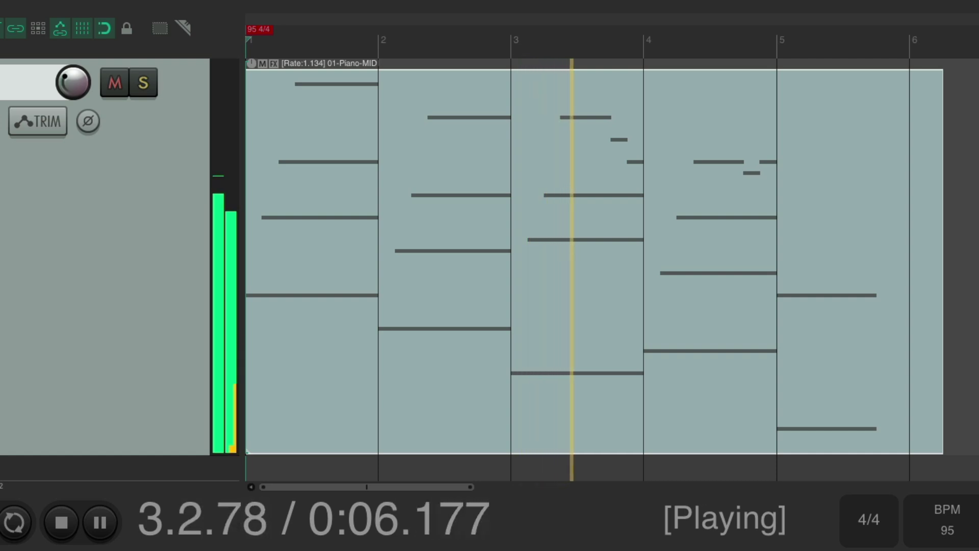
key(space)
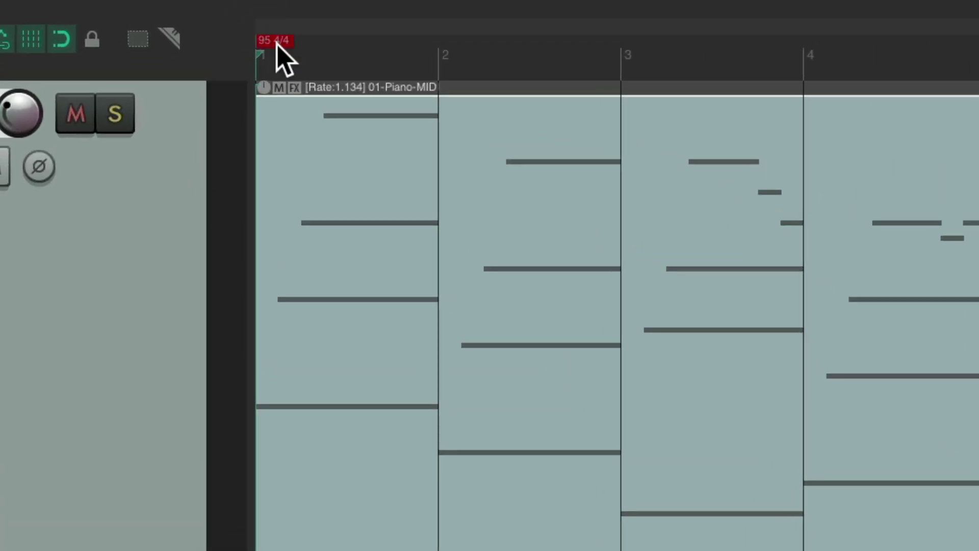
Step: Reset the 95 BPM tempo marker to 84 BPM and play the piano item through
double_click(278, 45)
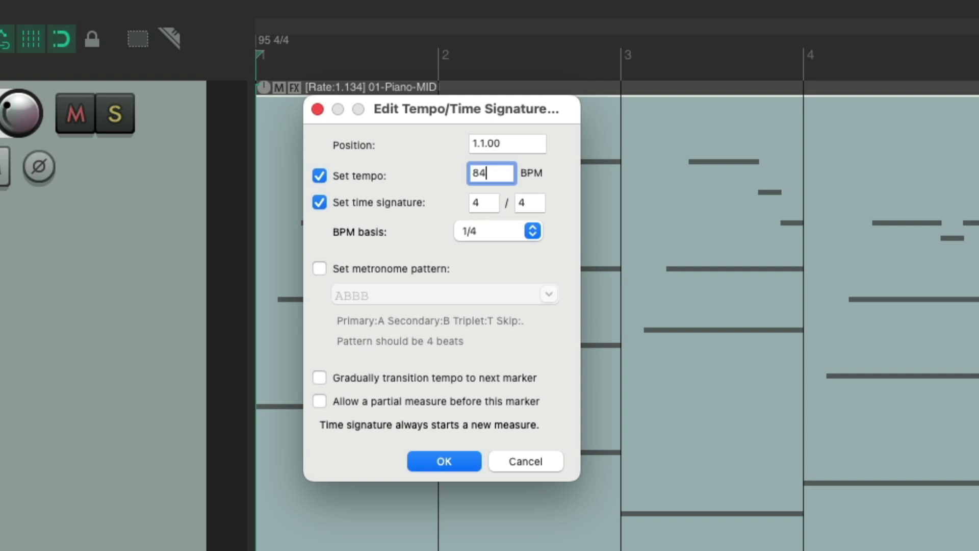
key(Return)
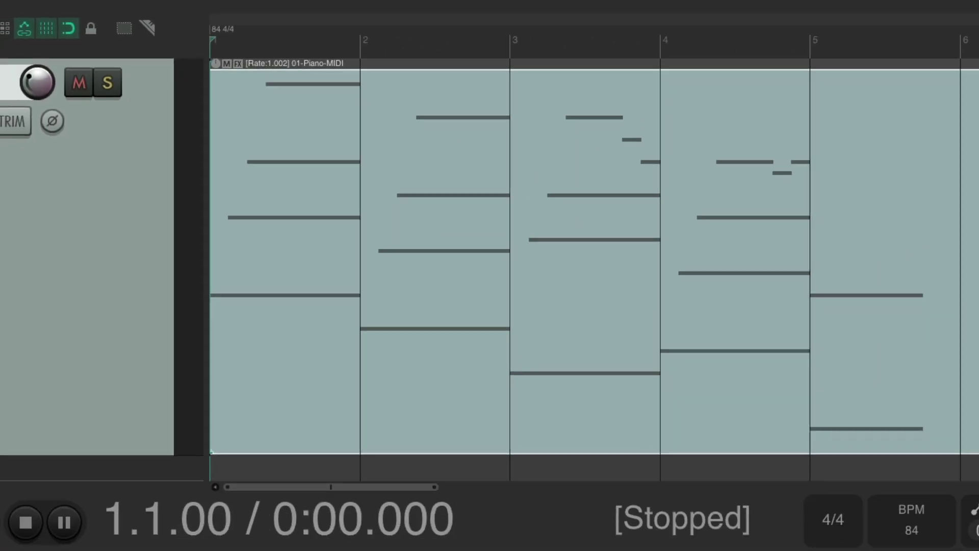
key(space)
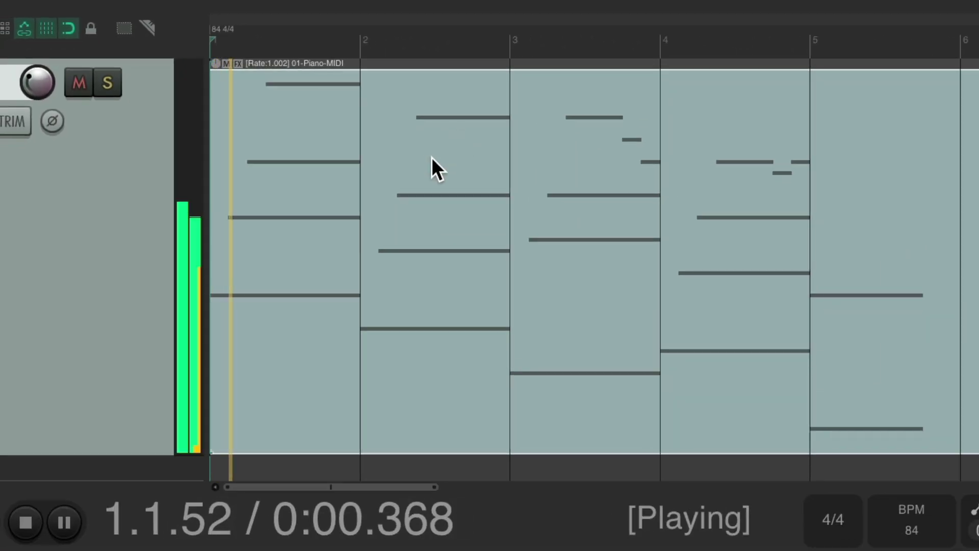